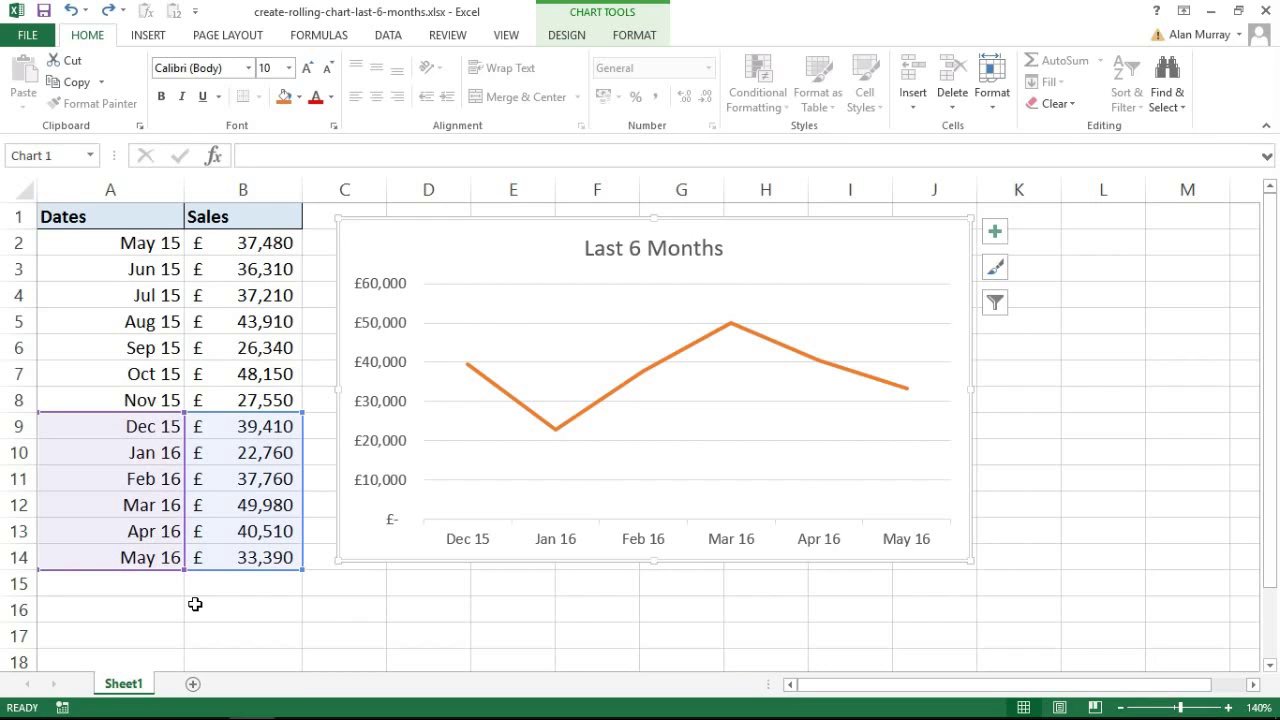
Step: Highlight the six dates and recent sales values in columns A and B that feed the chart
left_click_drag(249, 431, 251, 560)
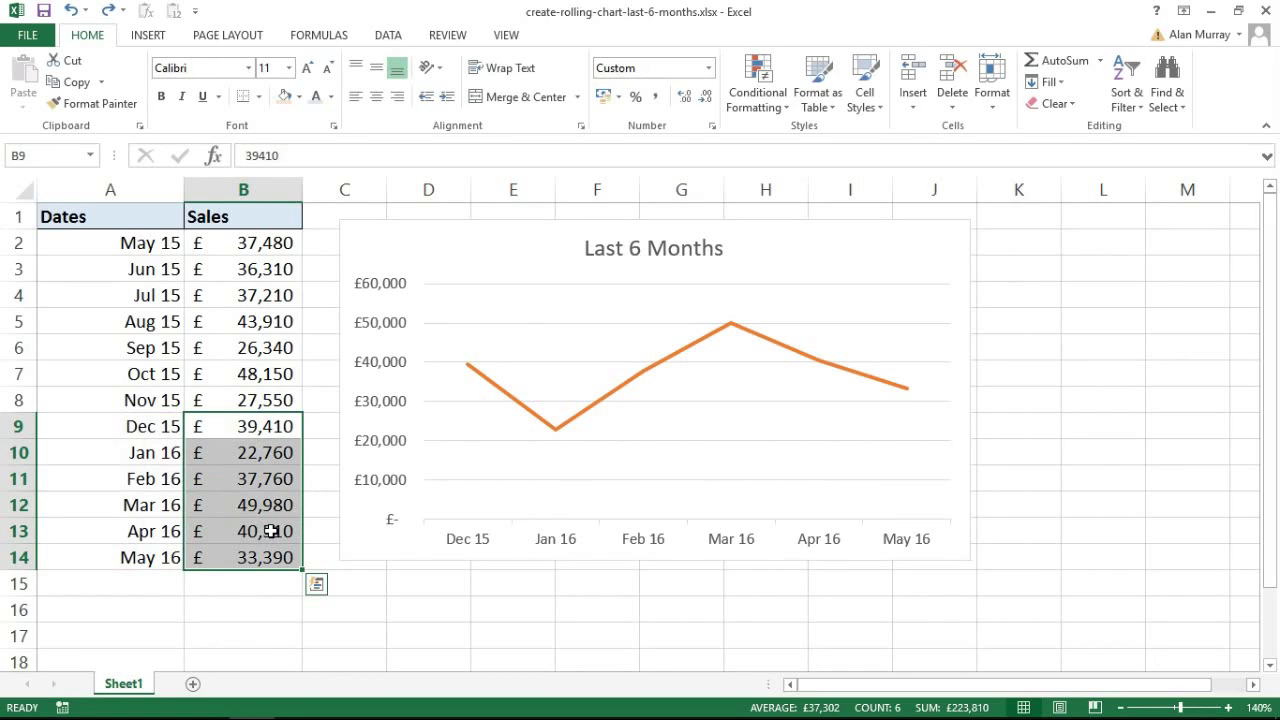
left_click_drag(136, 426, 128, 557)
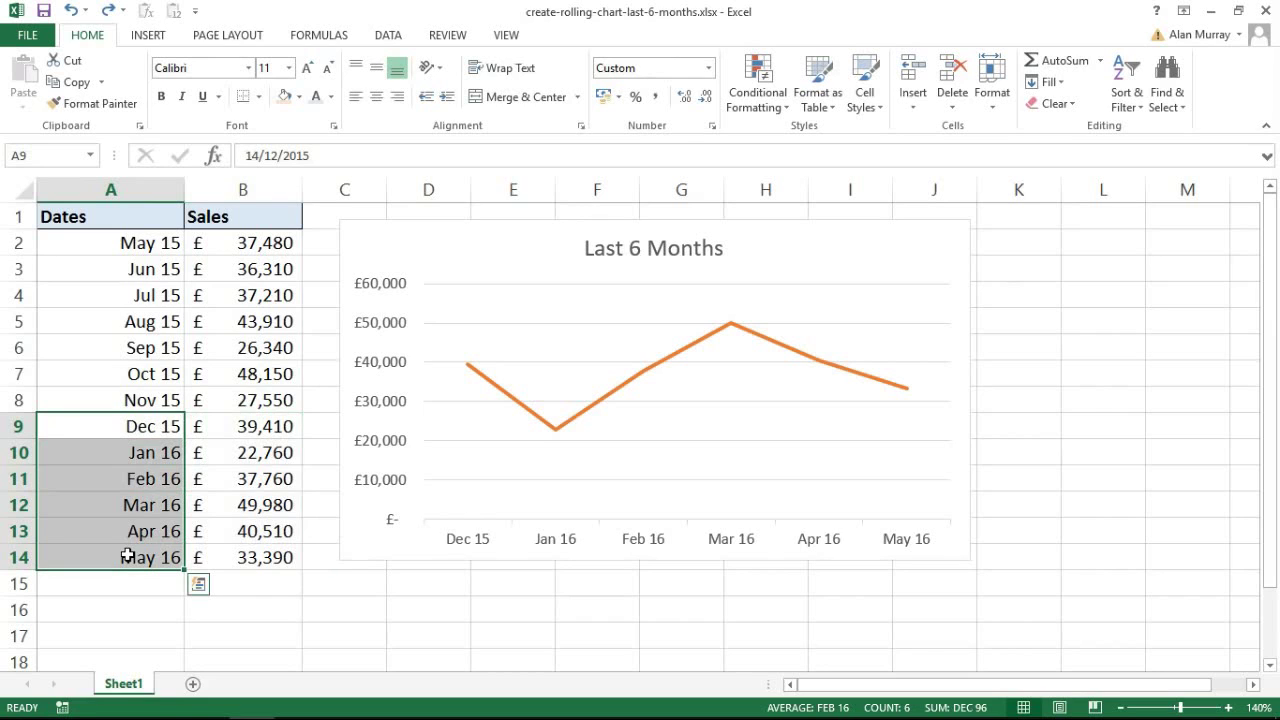
left_click(426, 240)
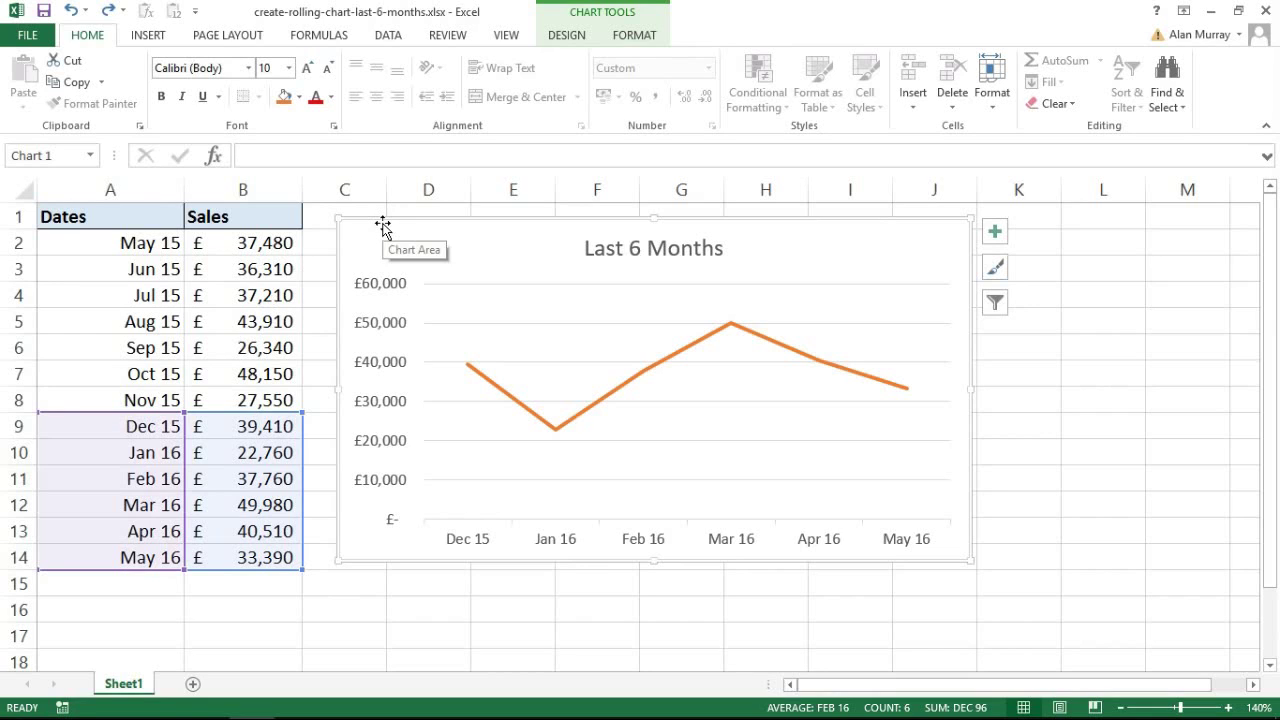
Step: Move the chart down to about row 7 and begin =offset(B9:B14 in empty cell D3
left_click_drag(381, 236, 385, 386)
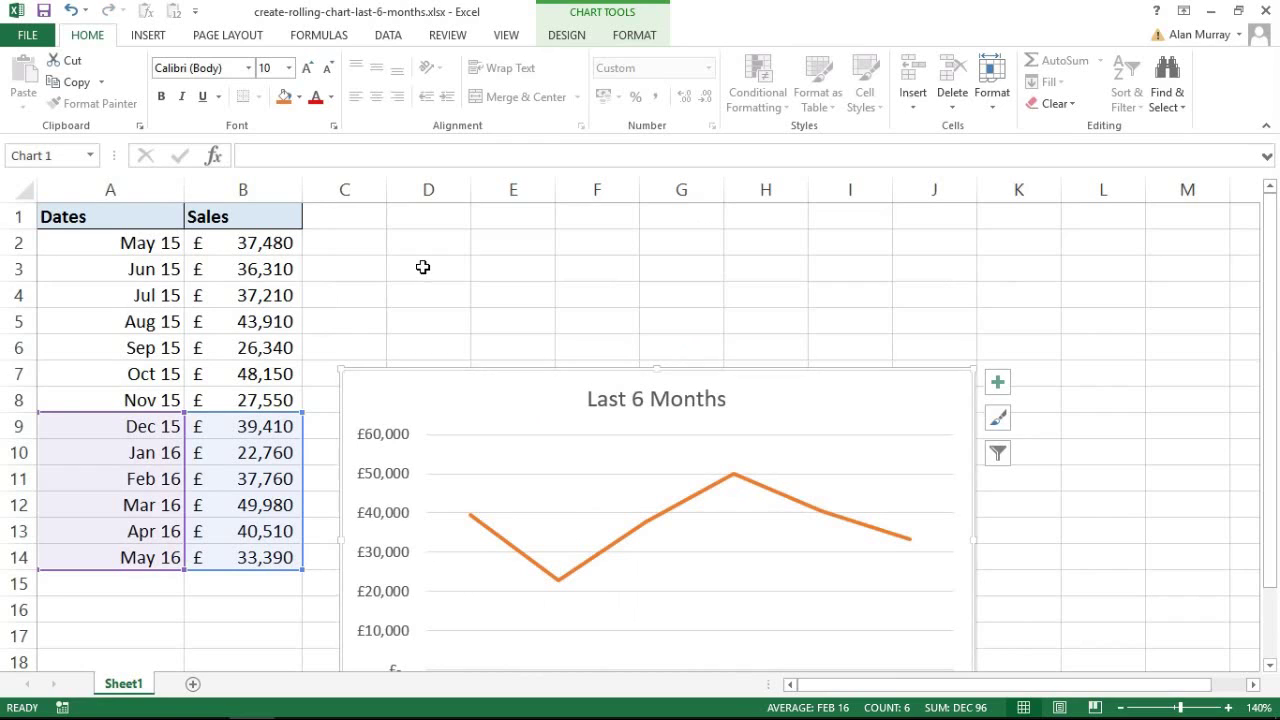
left_click(423, 267)
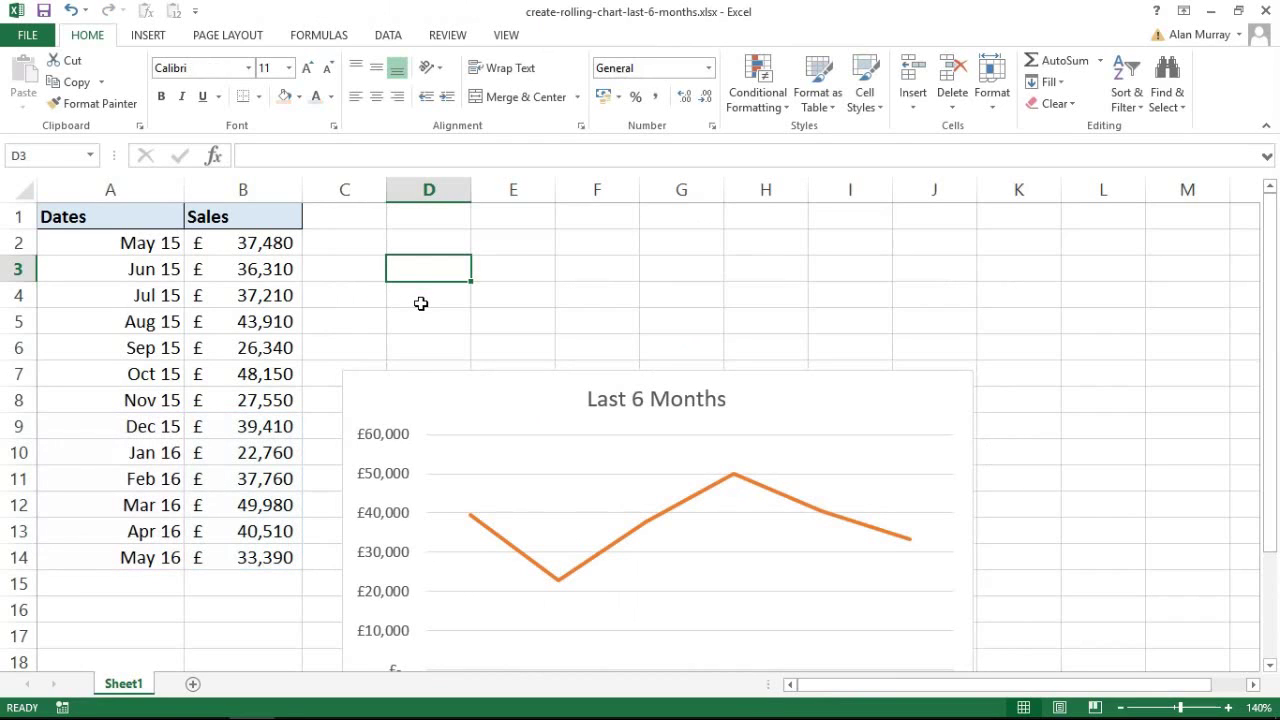
type("=o")
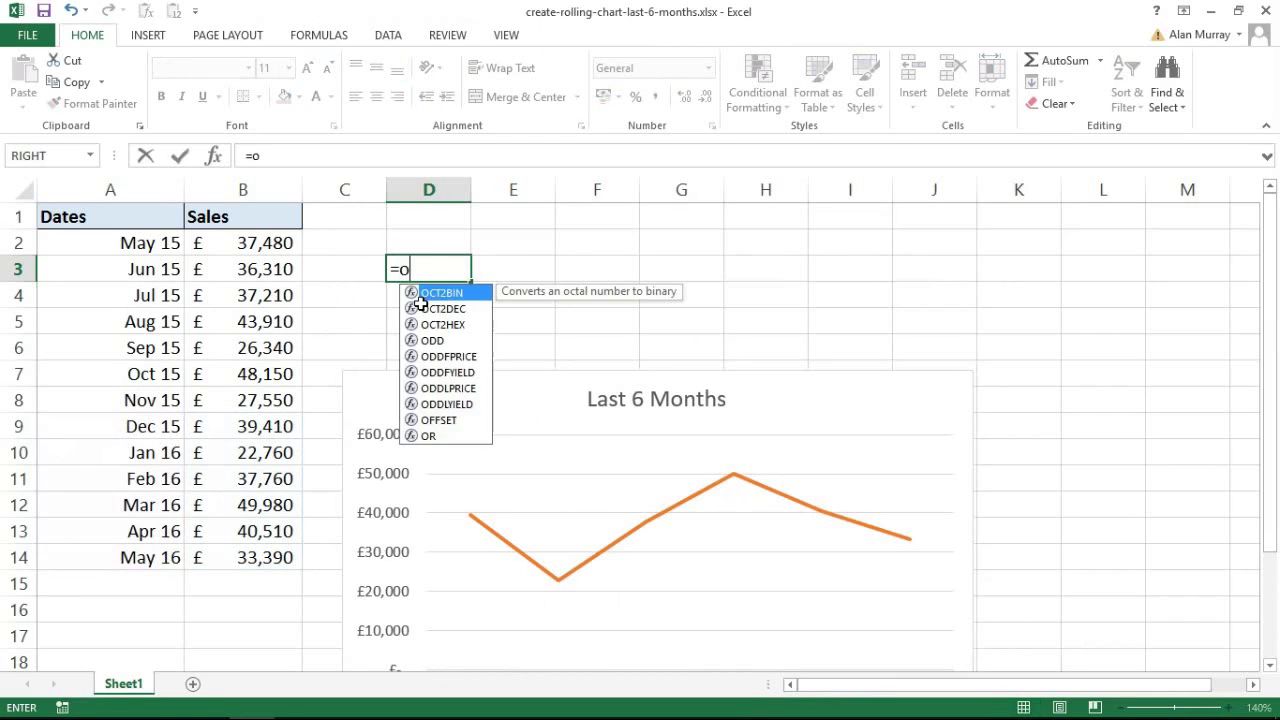
type("ff")
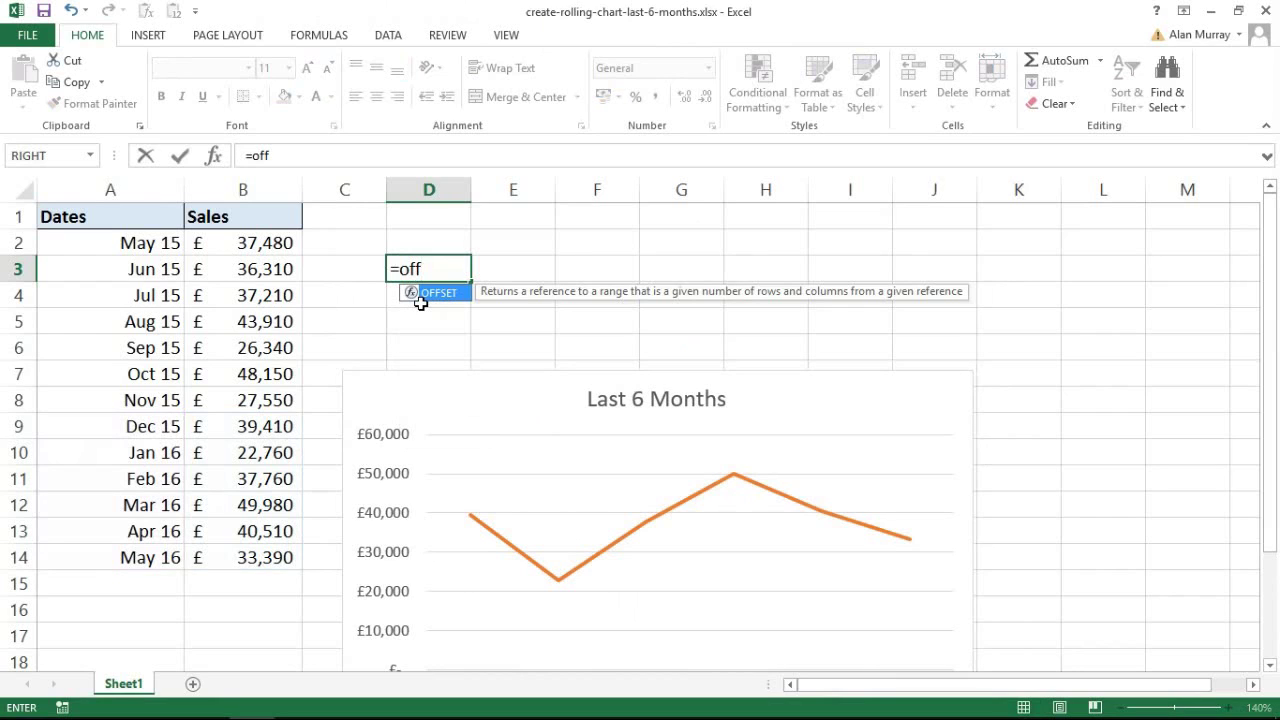
type("set")
type("(")
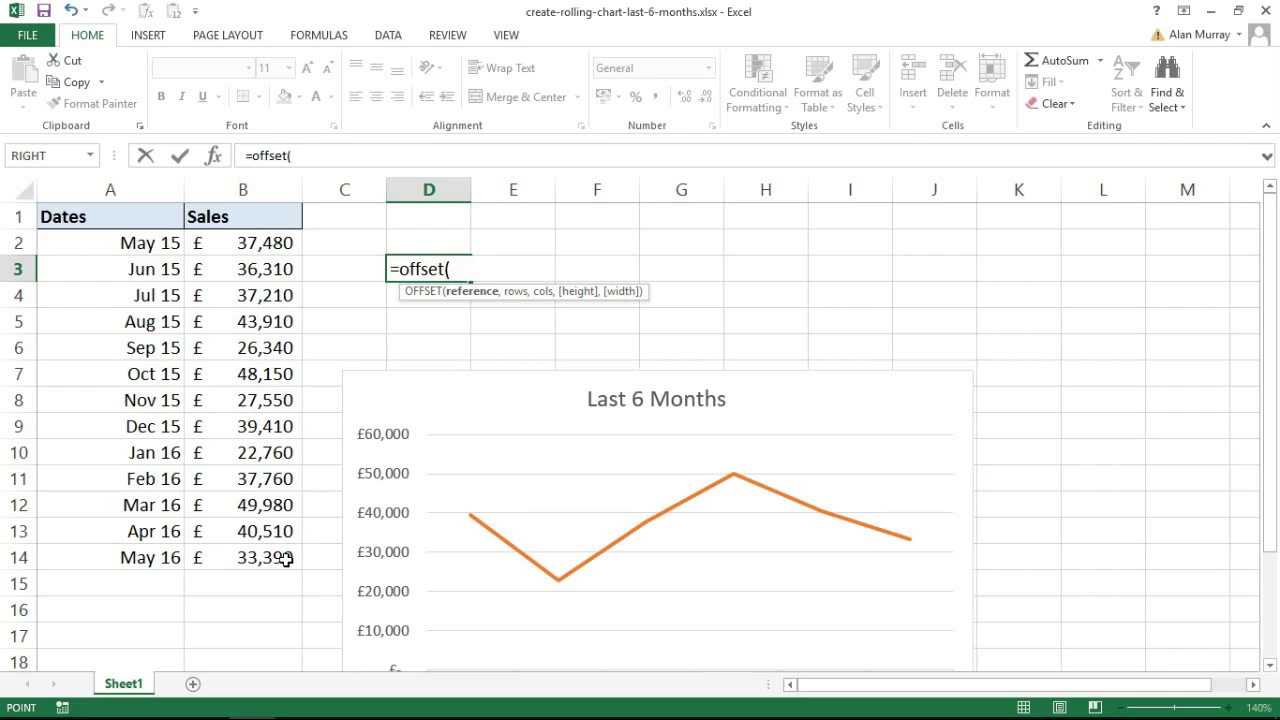
left_click(286, 560)
left_click_drag(285, 504, 282, 436)
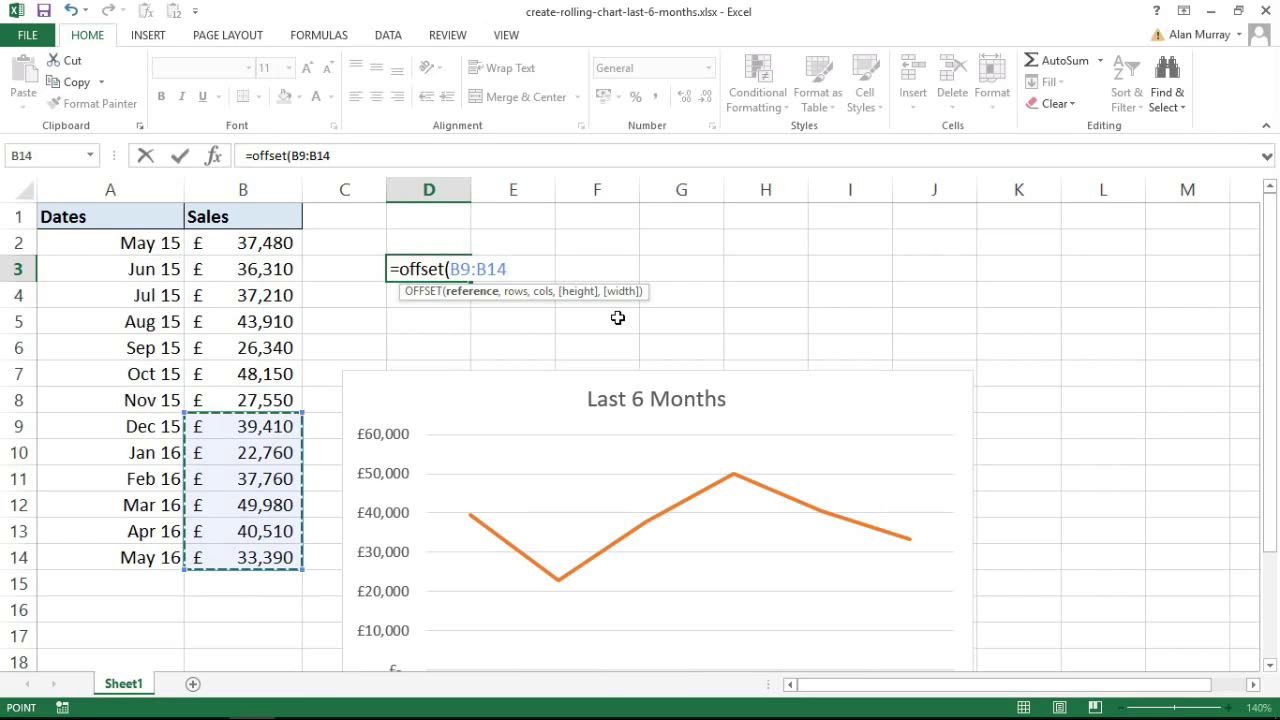
Step: Cancel the unfinished D3 formula and move the chart back up beside the table at row 2
key("Escape")
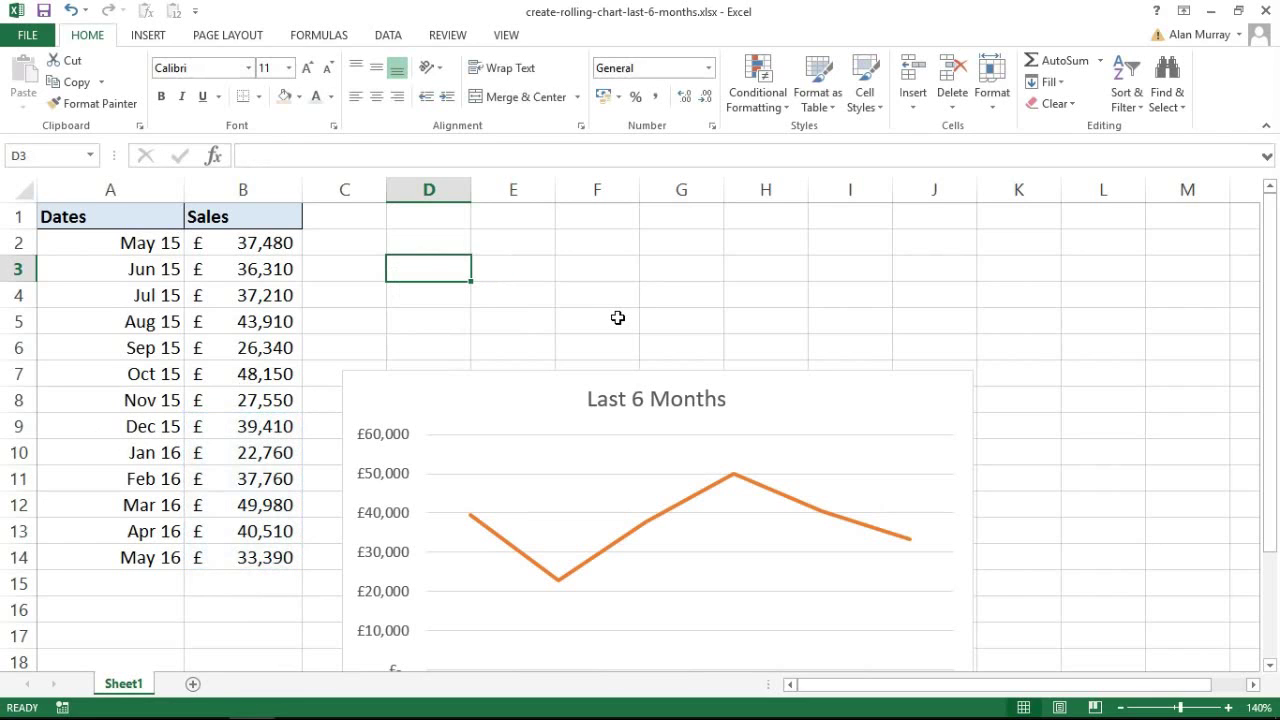
left_click_drag(394, 386, 391, 240)
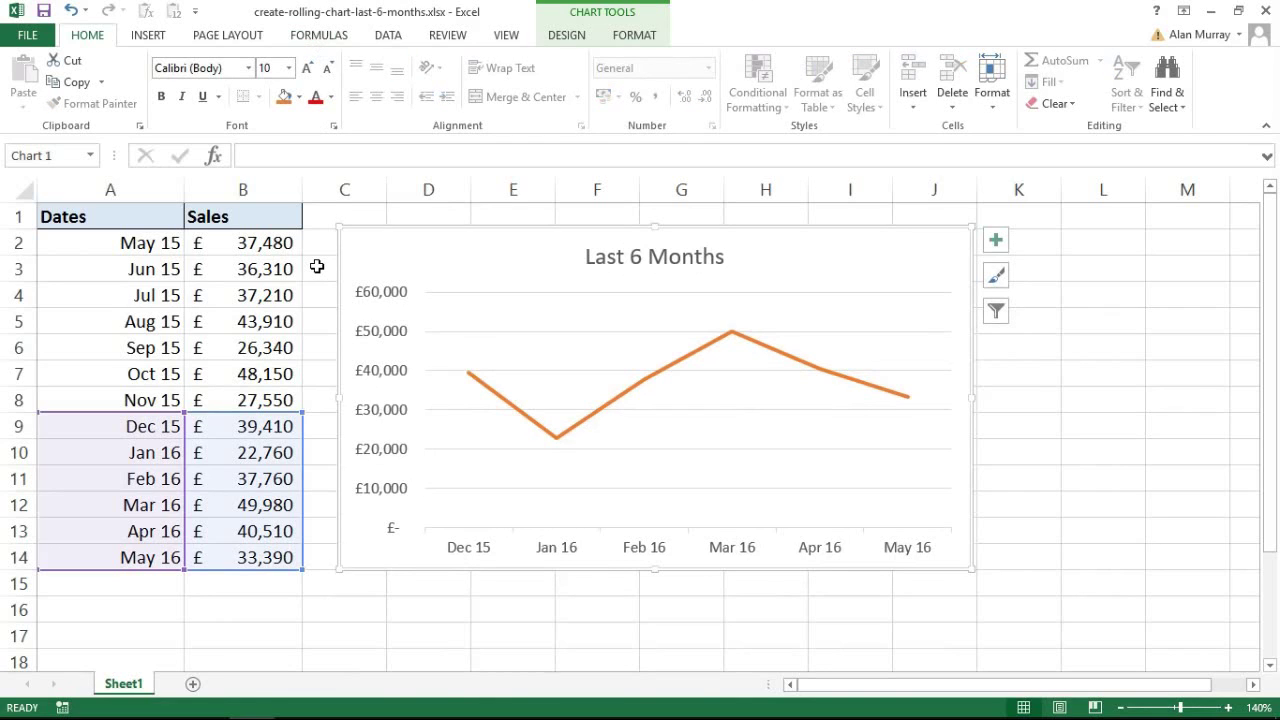
left_click(317, 265)
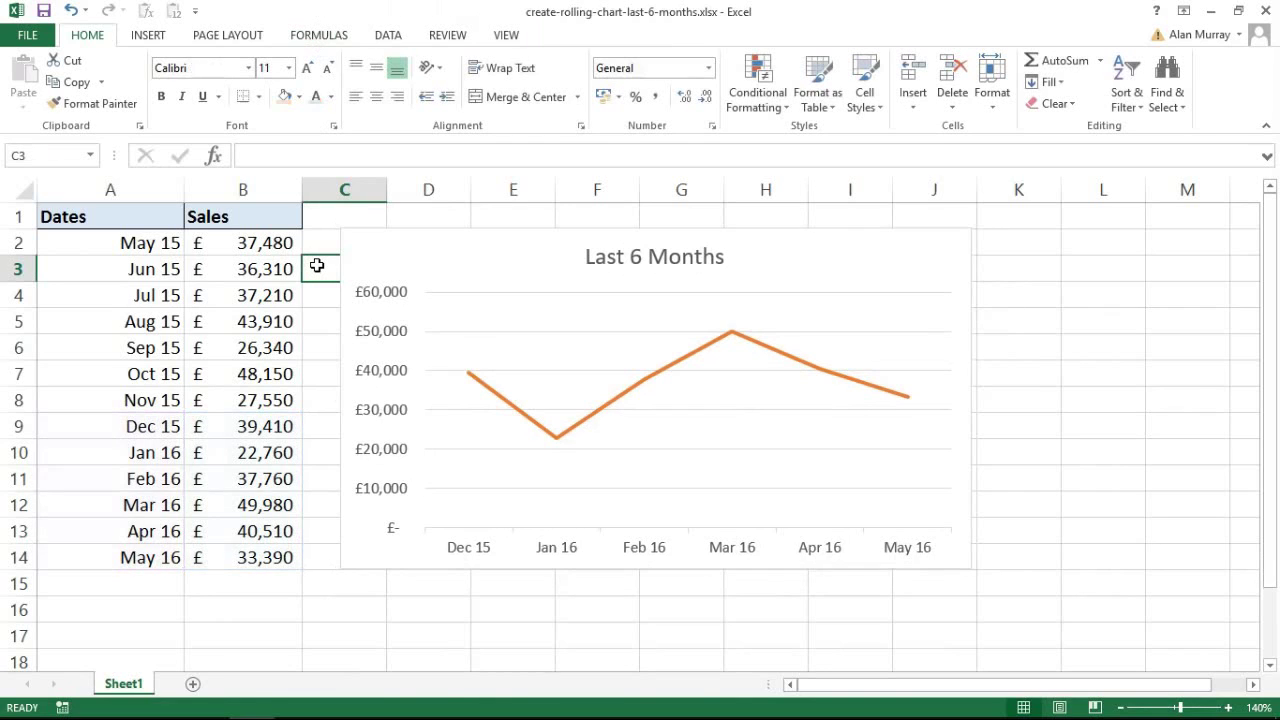
Step: Start a new defined name called ChartData from Formulas > Define Name
left_click(312, 37)
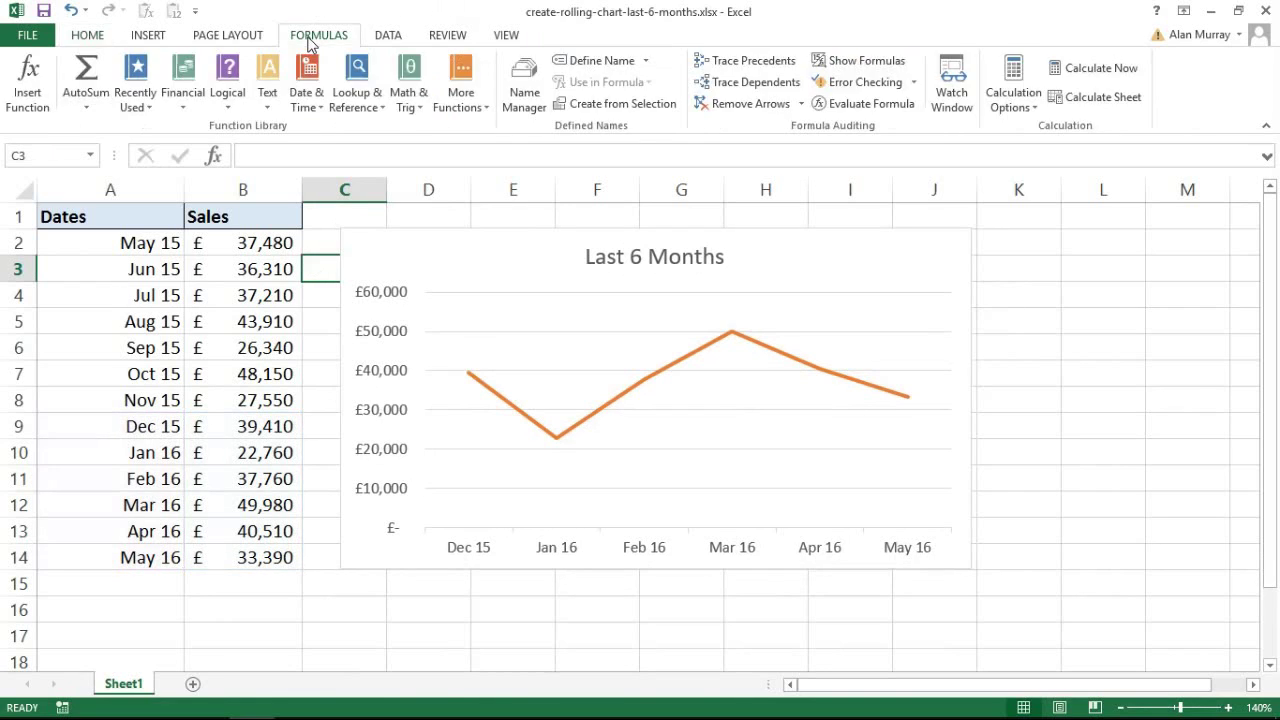
left_click(597, 66)
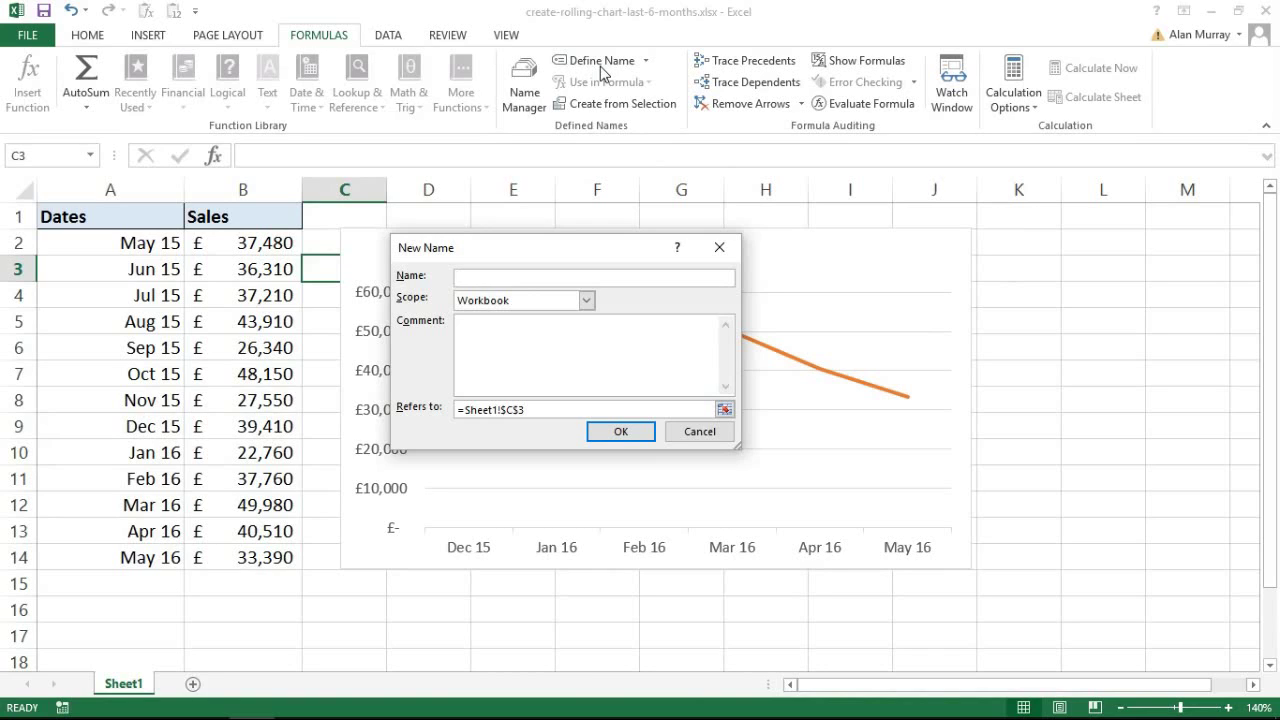
type("ChartData")
Step: Set ChartData's reference to =offset(Sheet1!$B$1,COUNT(Sheet1!$B:$B),0,-6,1)
left_click(524, 327)
left_click_drag(470, 412, 543, 410)
type("o")
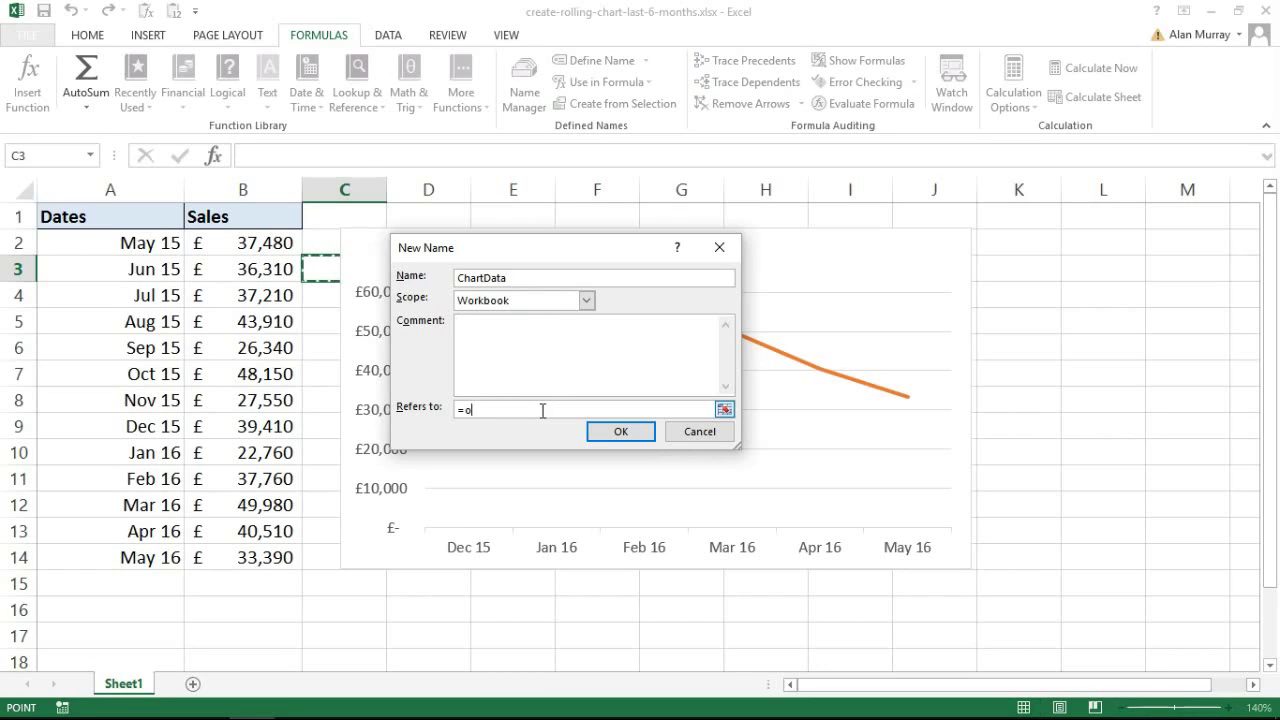
type("ffset(")
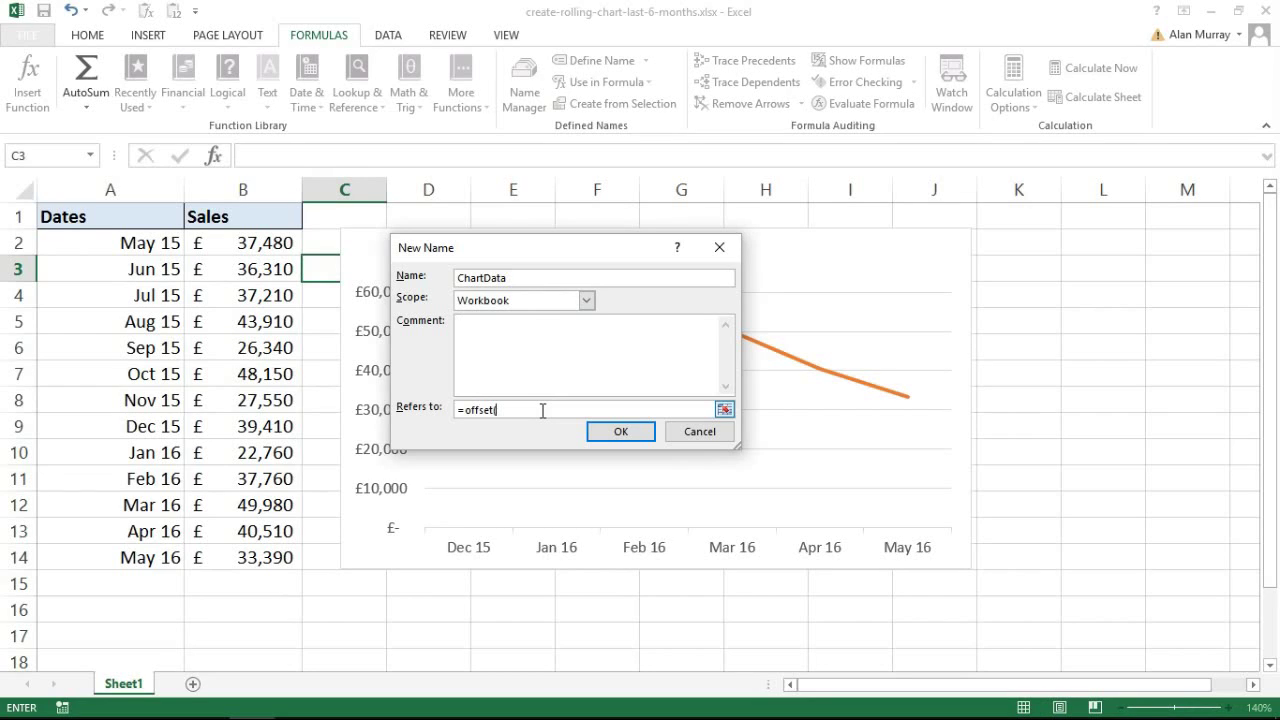
left_click(270, 214)
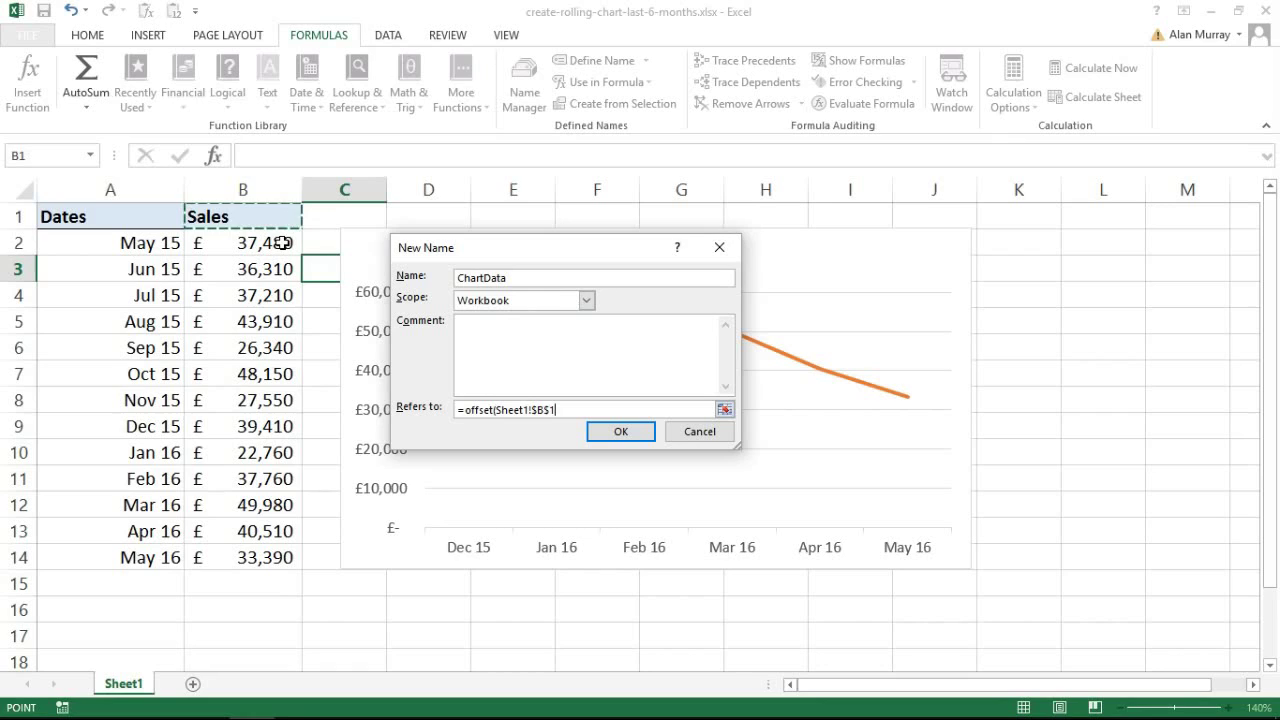
type(",")
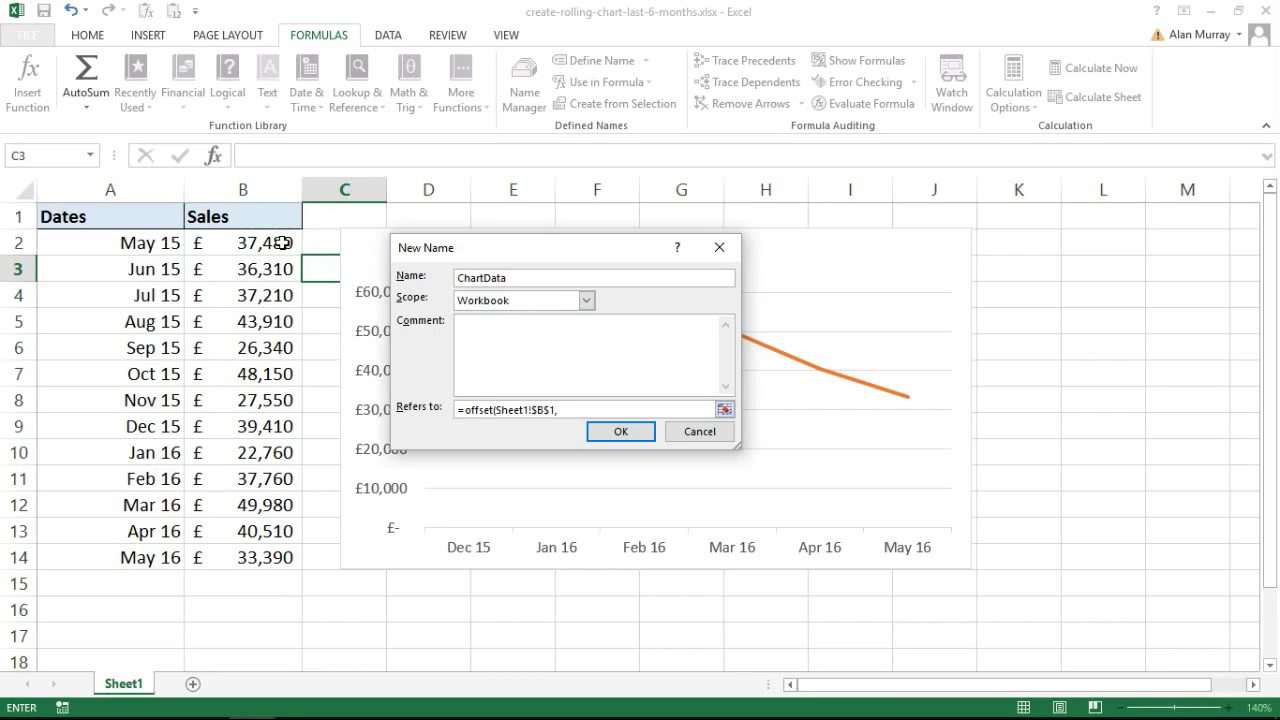
type("COUNT(")
left_click(273, 187)
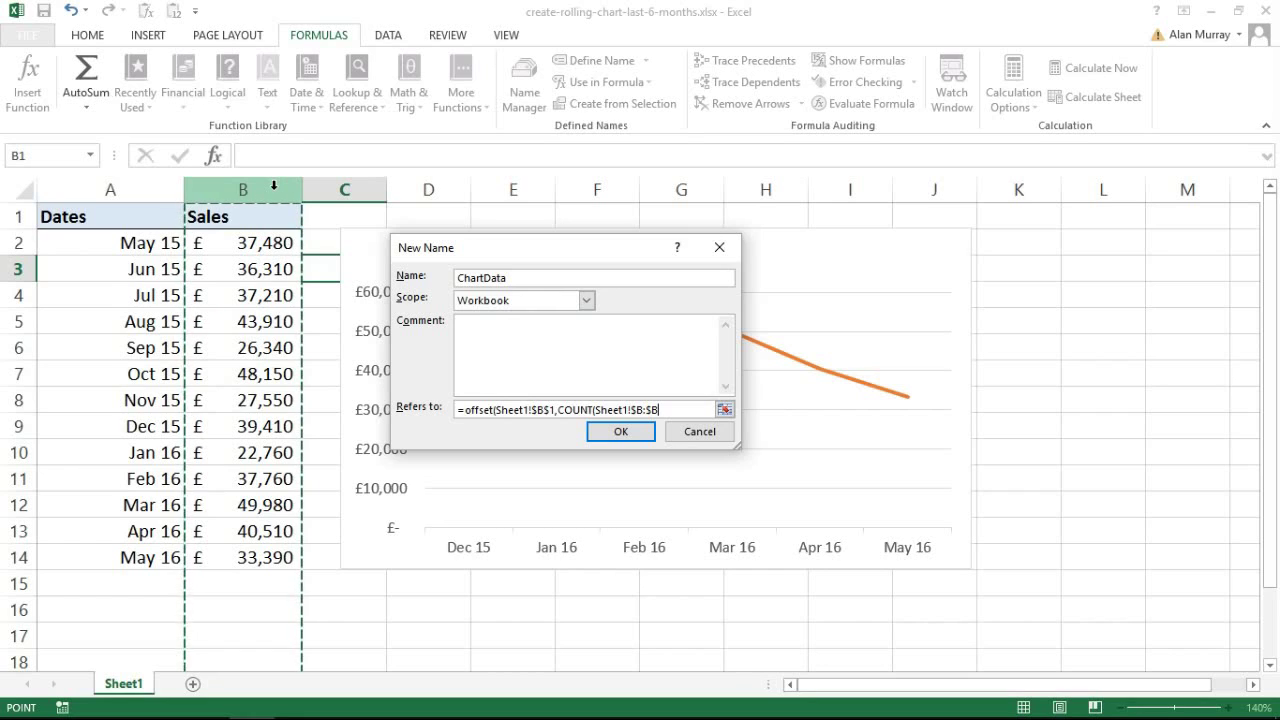
type(")")
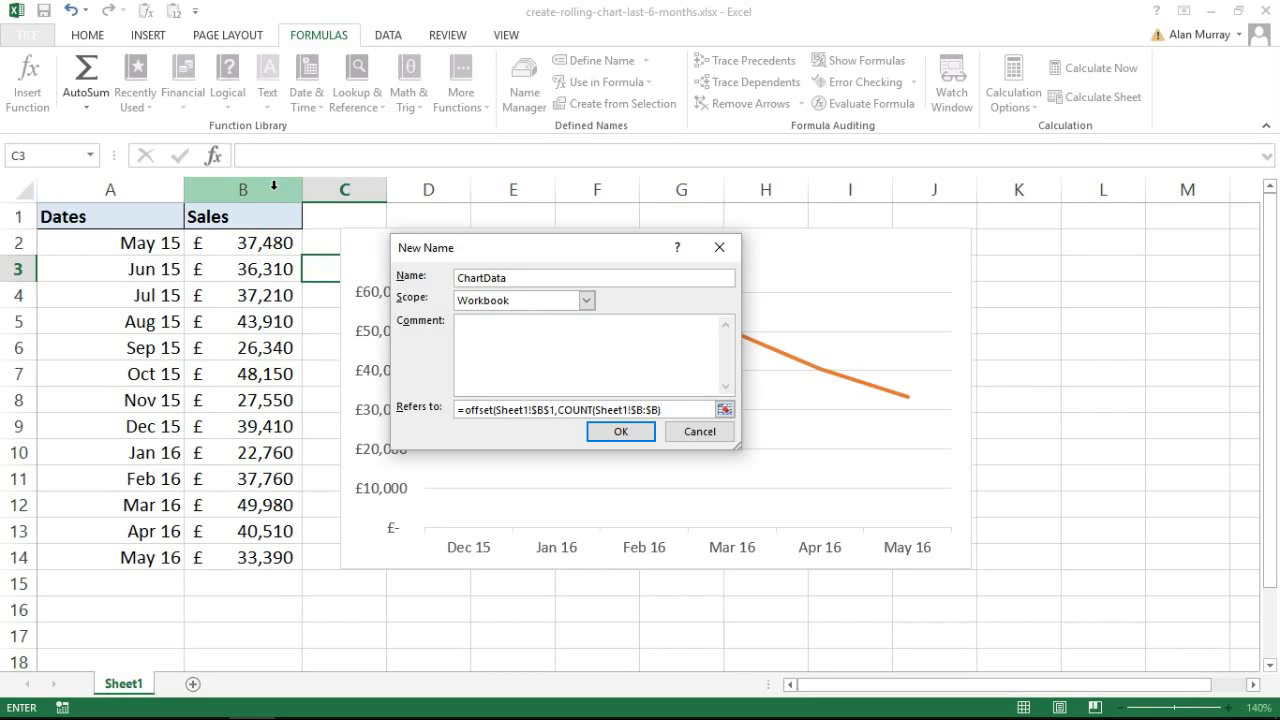
type(",0,-6")
type(",1)")
Step: Confirm the New Name dialog to create the ChartData name
left_click(596, 440)
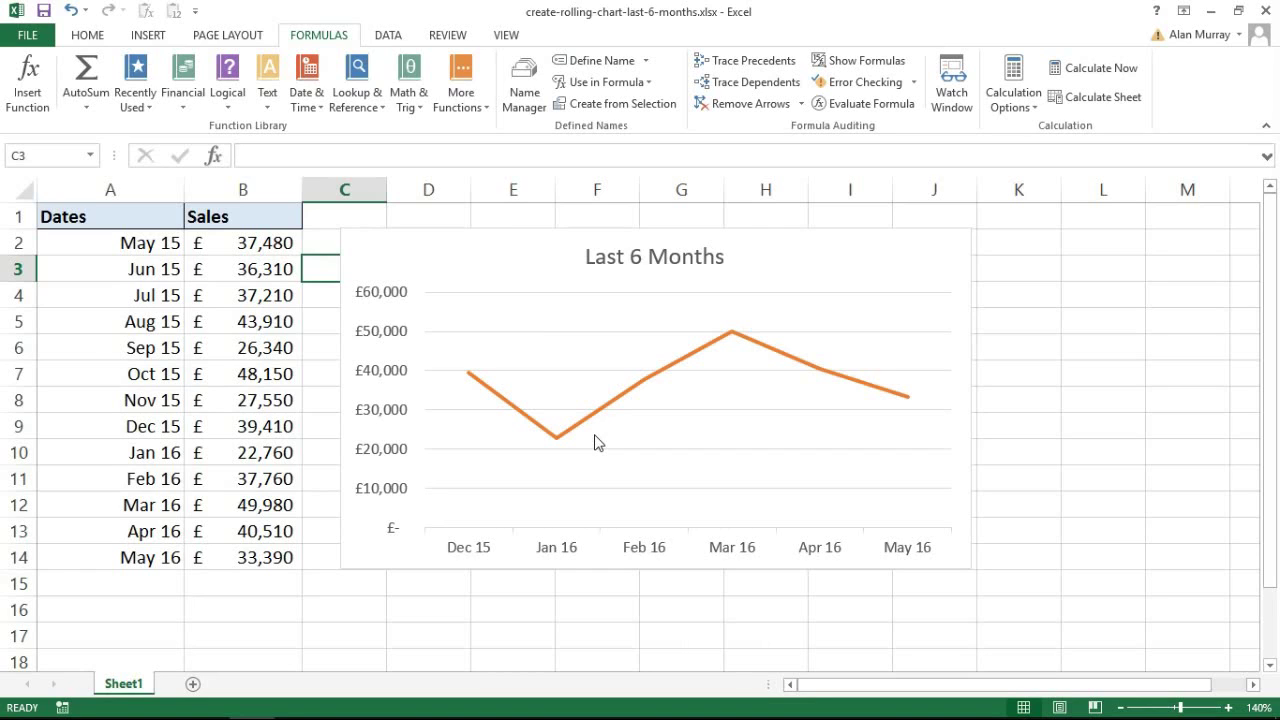
Step: Define the name ChartLabels as =offset(ChartData,0,-1) and confirm it
left_click(597, 60)
type("Char")
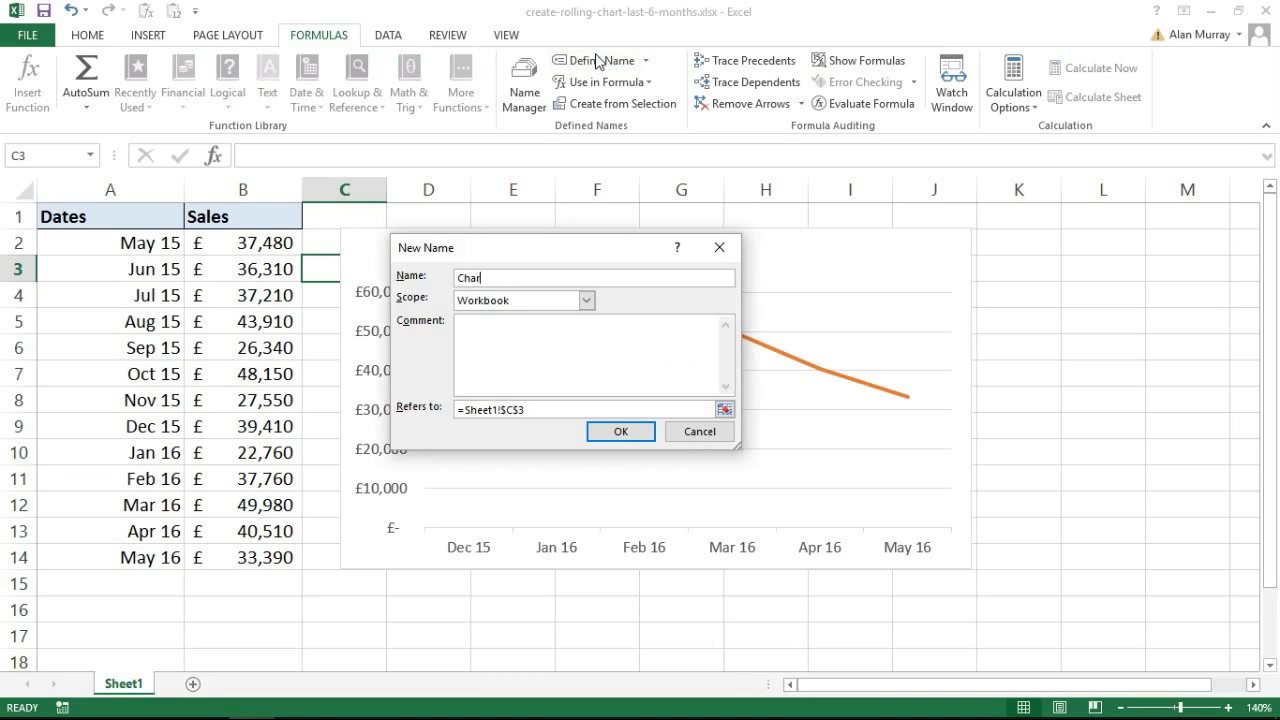
type("tLabels")
left_click(502, 410)
key("Home")
key("shift+End")
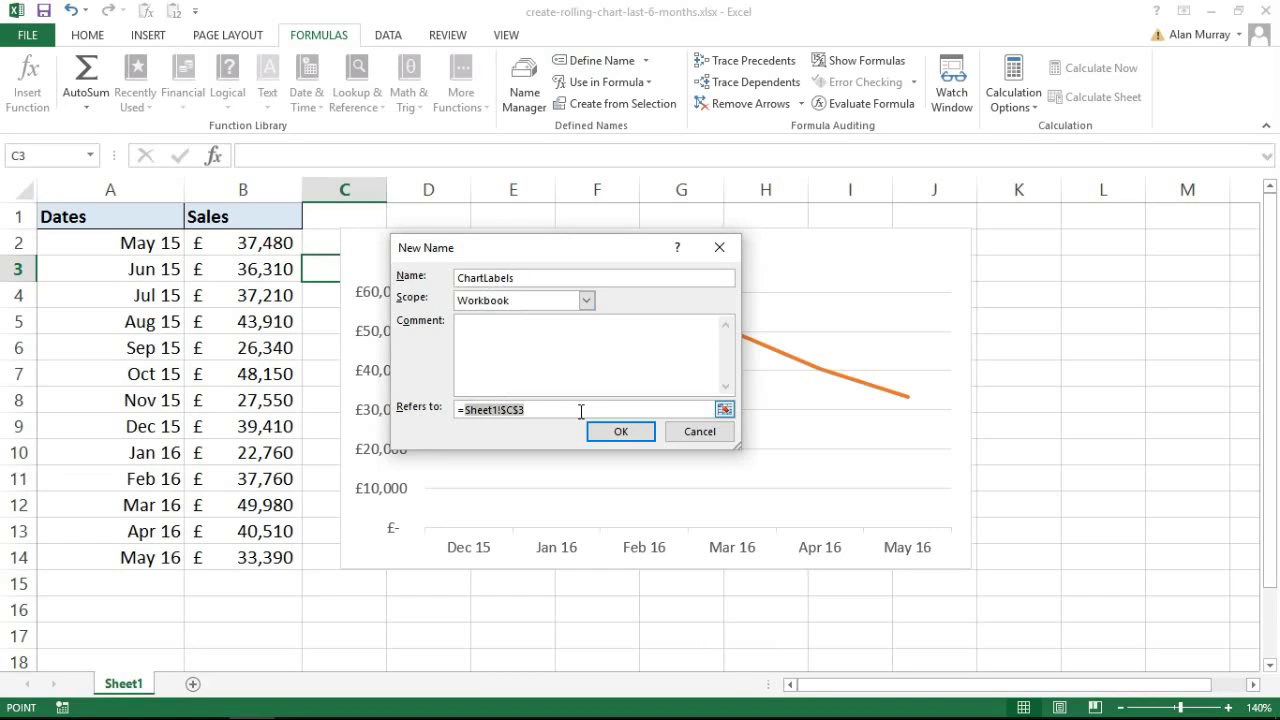
type("=offset")
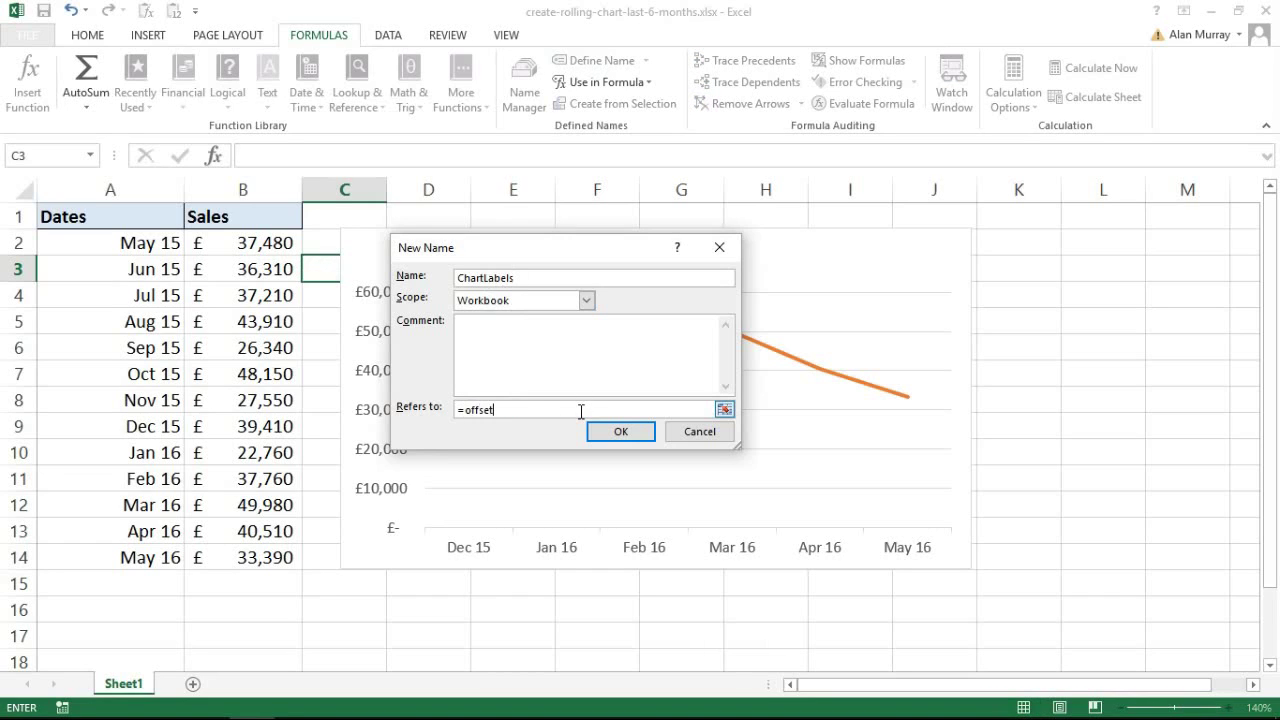
type("(")
type("ChartData")
type(",0,-1)")
left_click(612, 432)
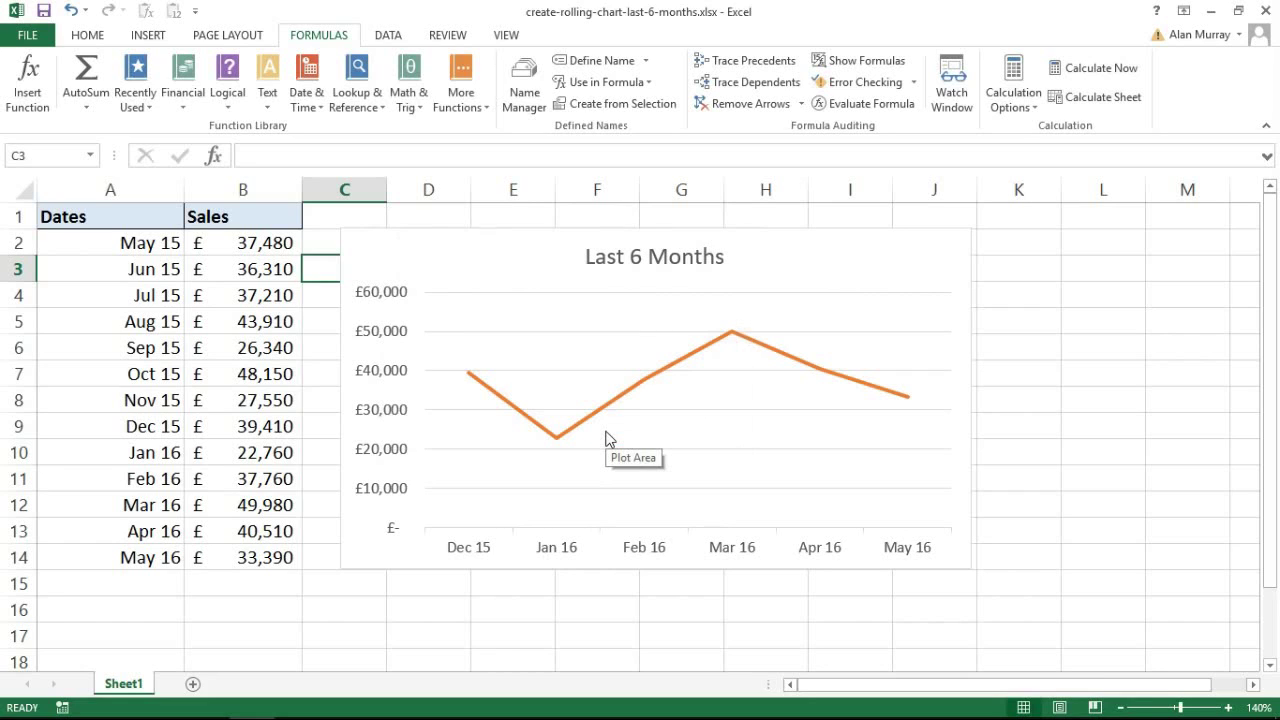
Step: Select the Last 6 Months chart and show its Chart Tools Design options
left_click(462, 247)
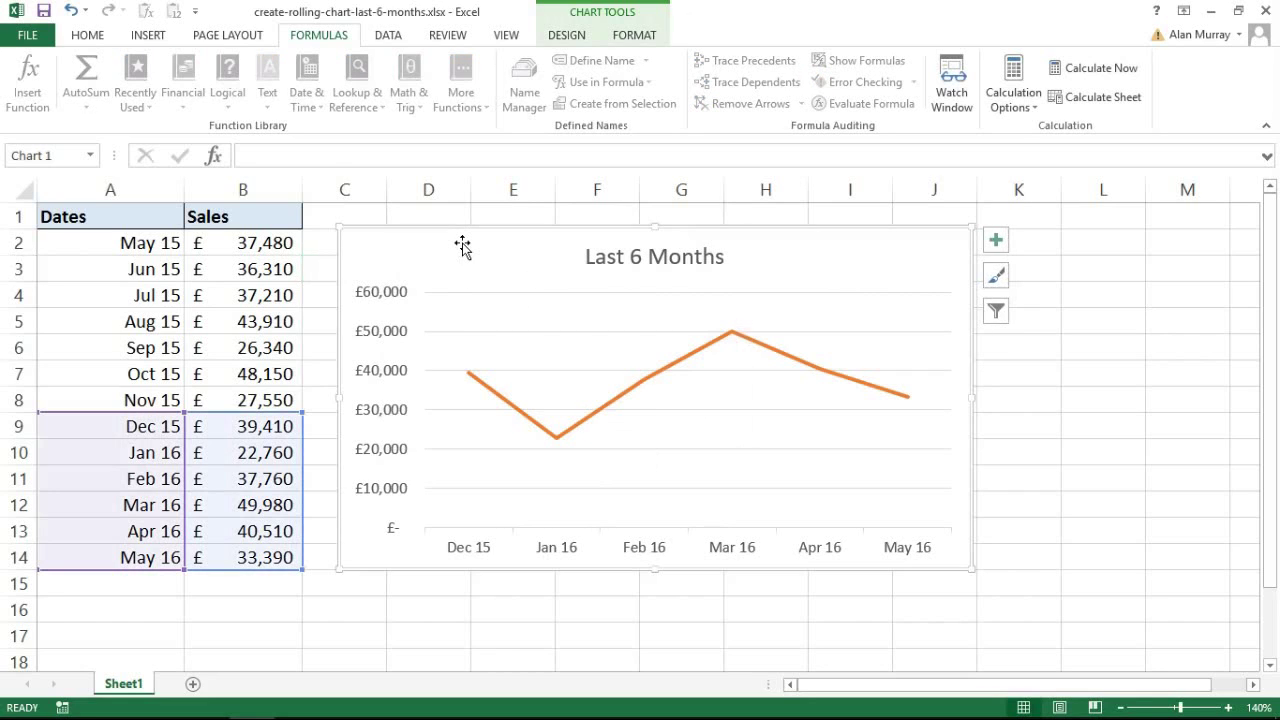
left_click(566, 36)
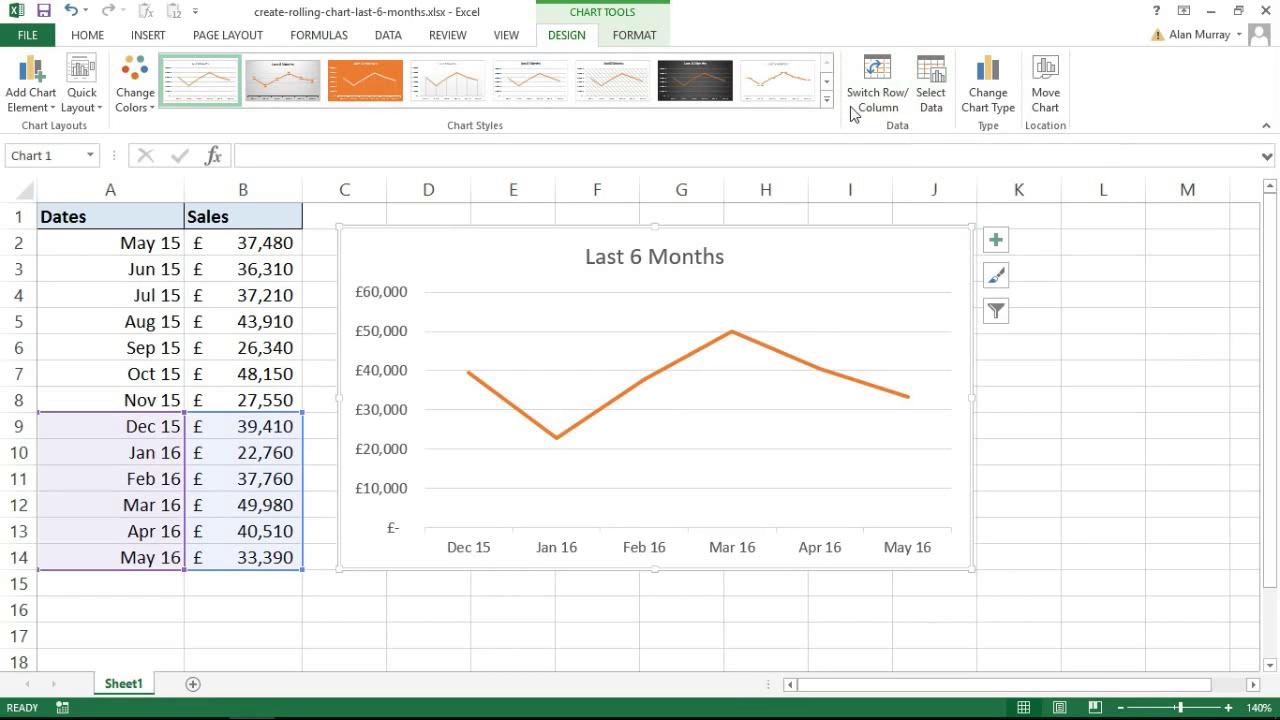
Step: Open Select Data, drag the dialog aside, and edit the chart's only series
left_click(932, 97)
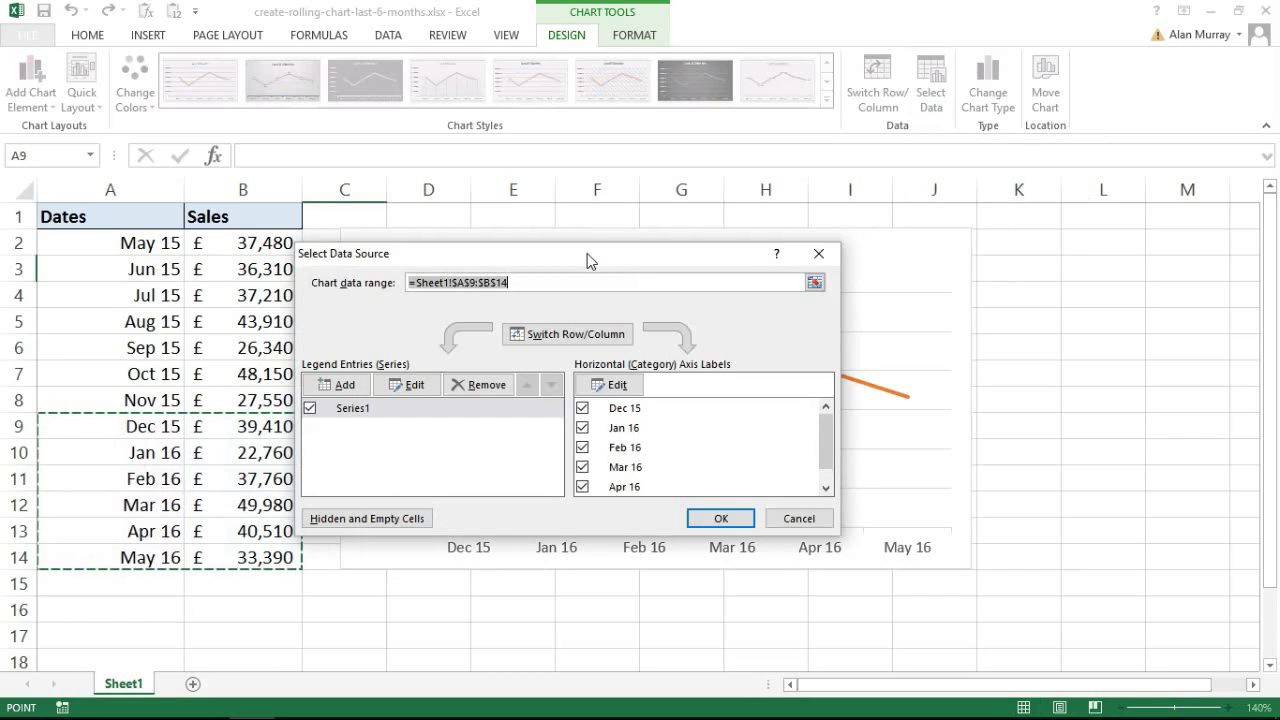
left_click_drag(587, 253, 633, 236)
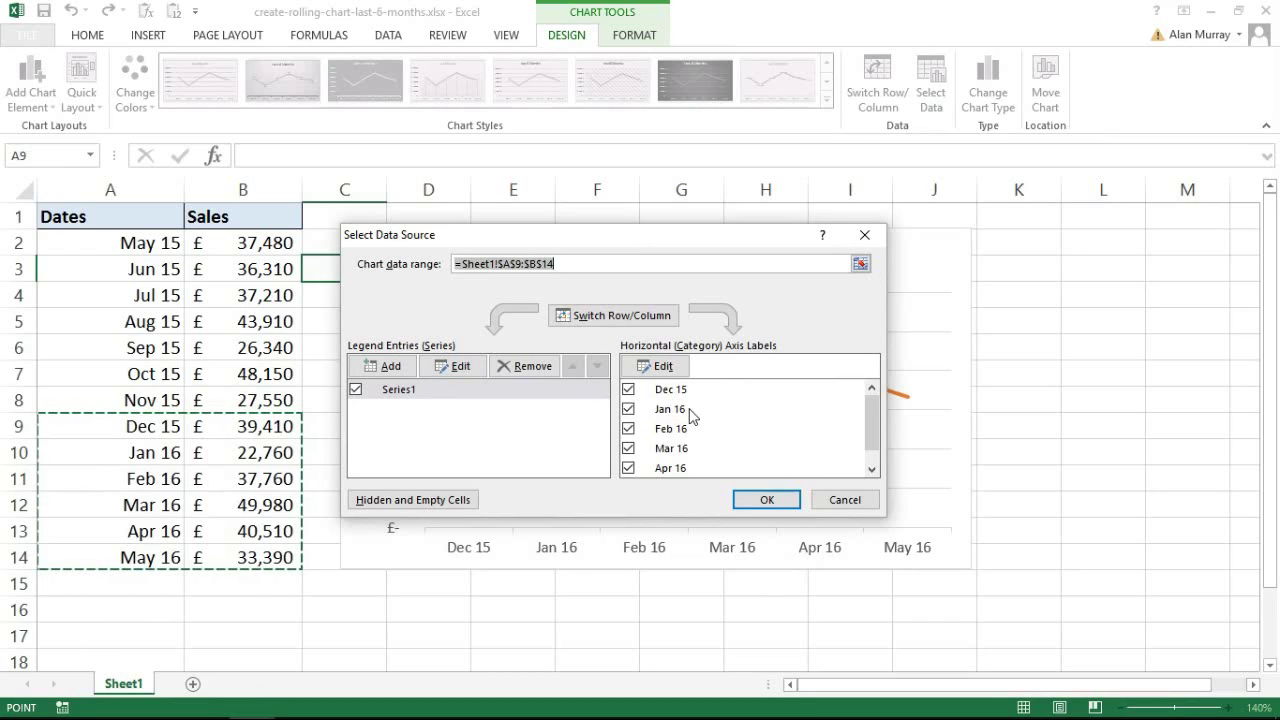
left_click(452, 367)
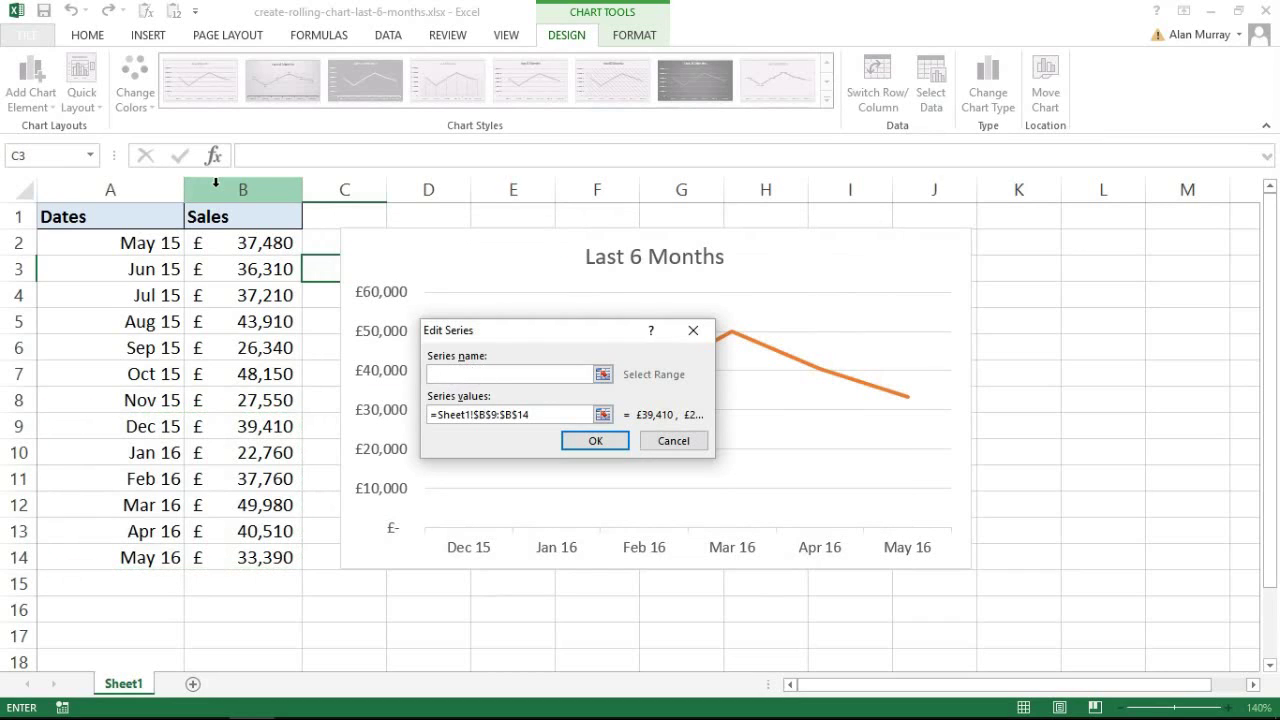
Step: Take the series name Sales from B1 and replace $B$9:$B$14 with ChartData in its values
left_click(221, 216)
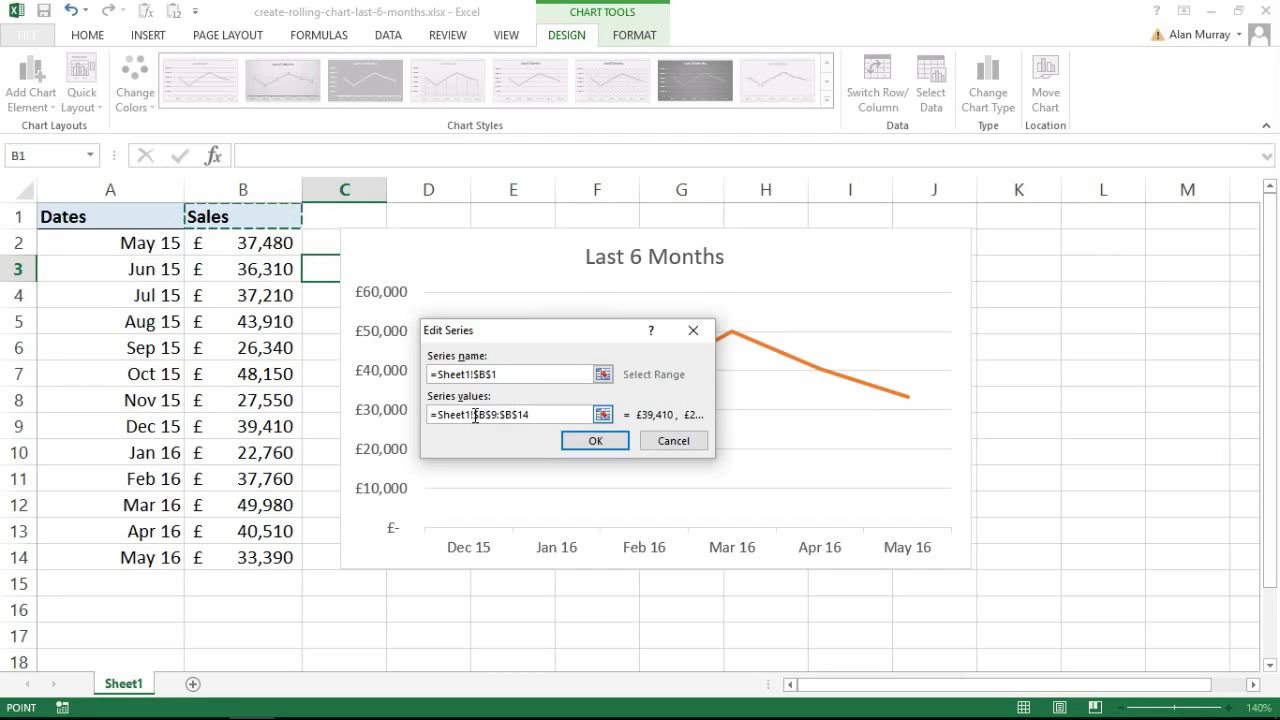
left_click_drag(475, 415, 530, 420)
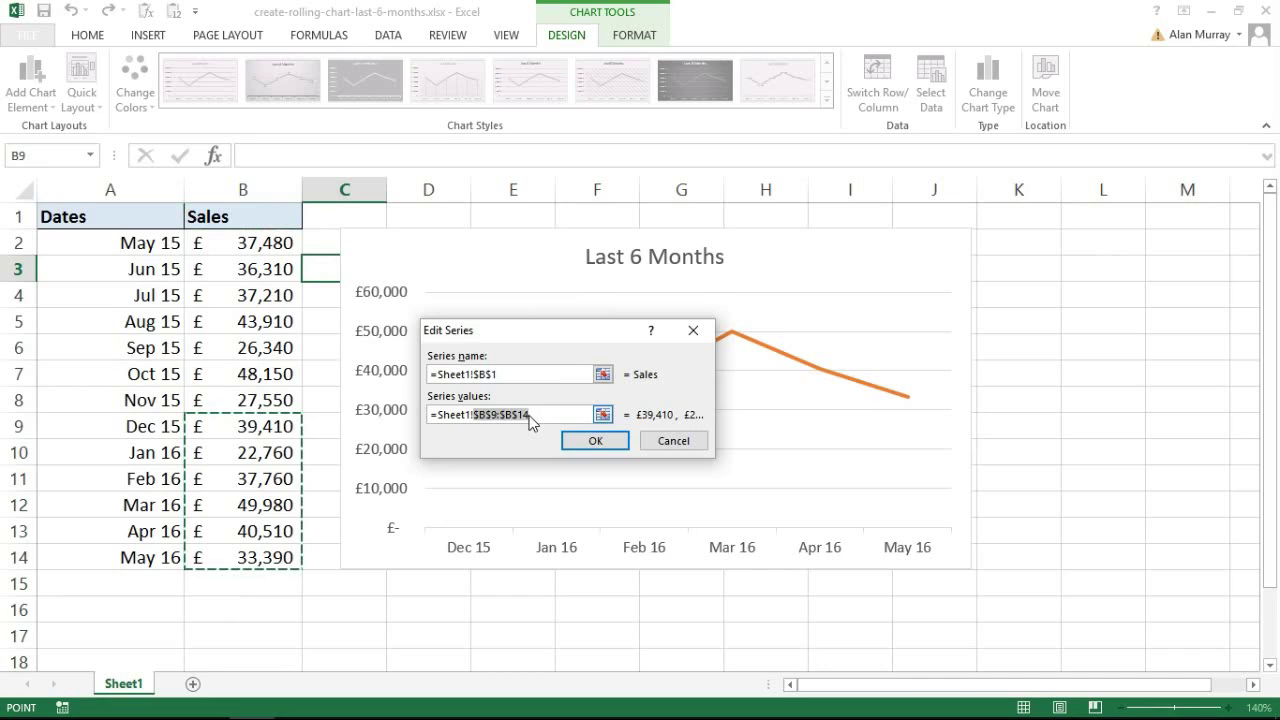
key("BackSpace")
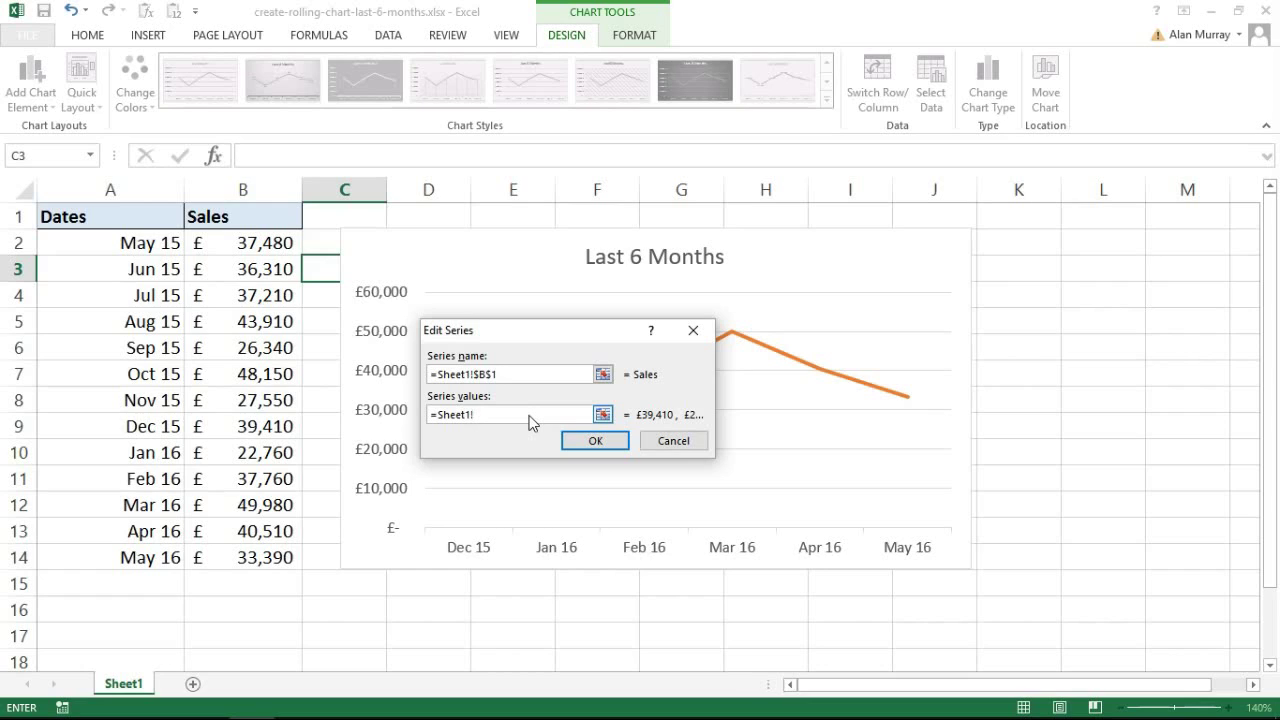
type("ChartData")
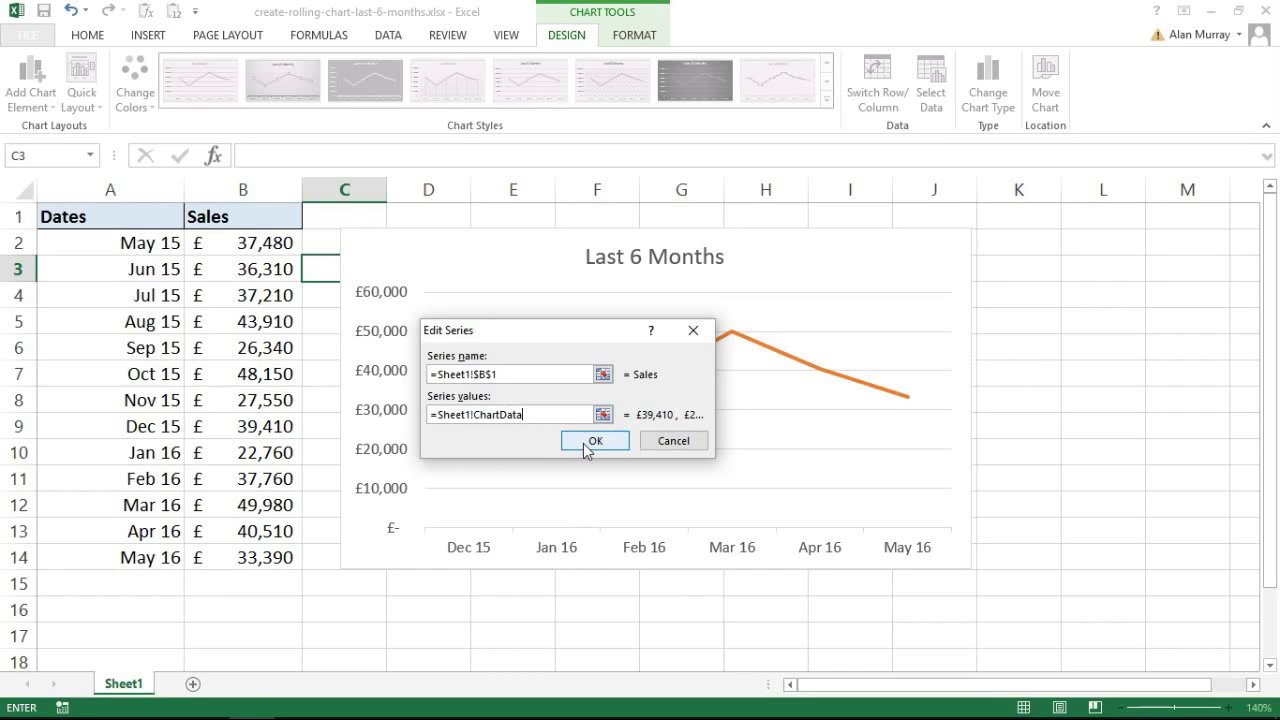
left_click(594, 441)
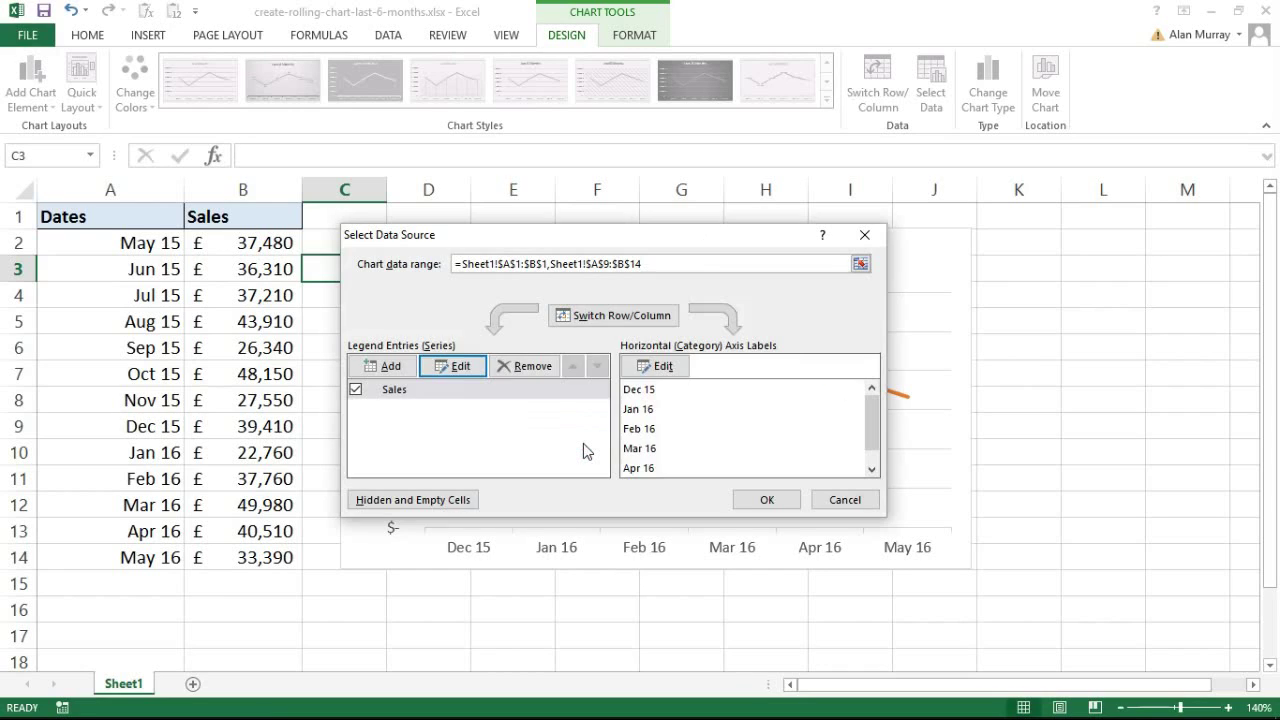
Step: Replace the horizontal axis label range $A$9:$A$14 with ChartLabels
left_click(672, 368)
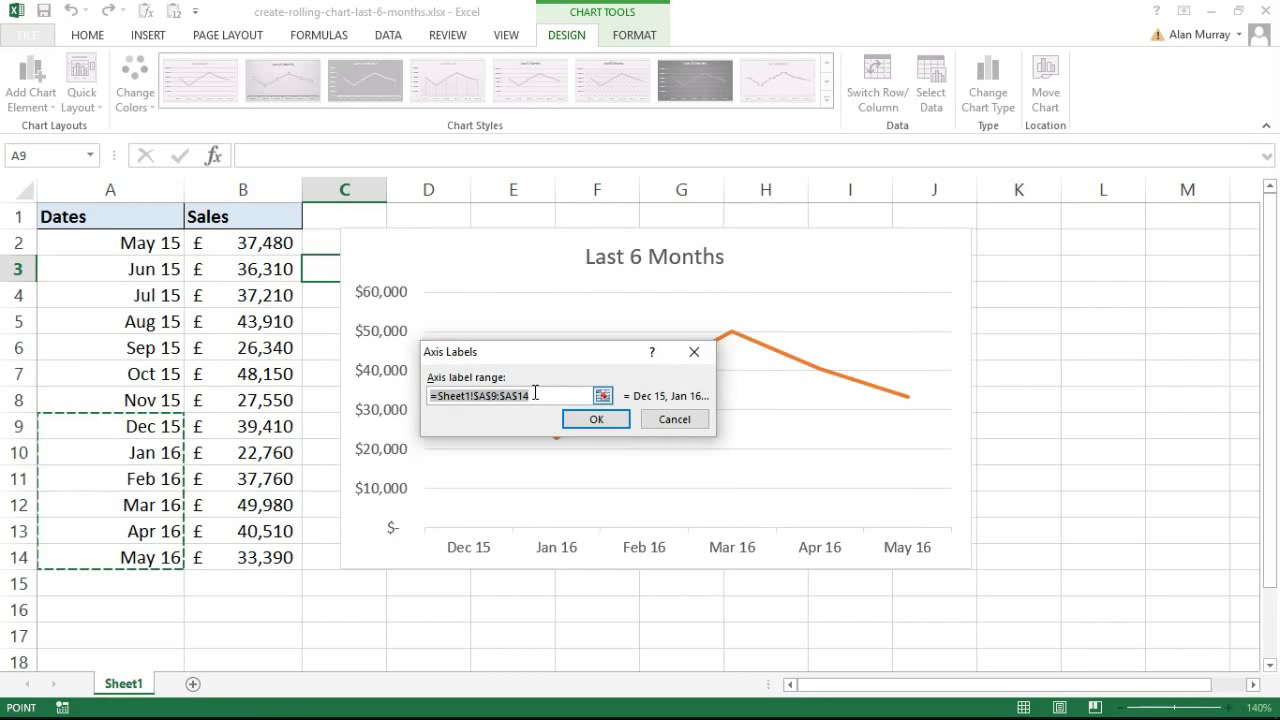
left_click_drag(530, 396, 474, 401)
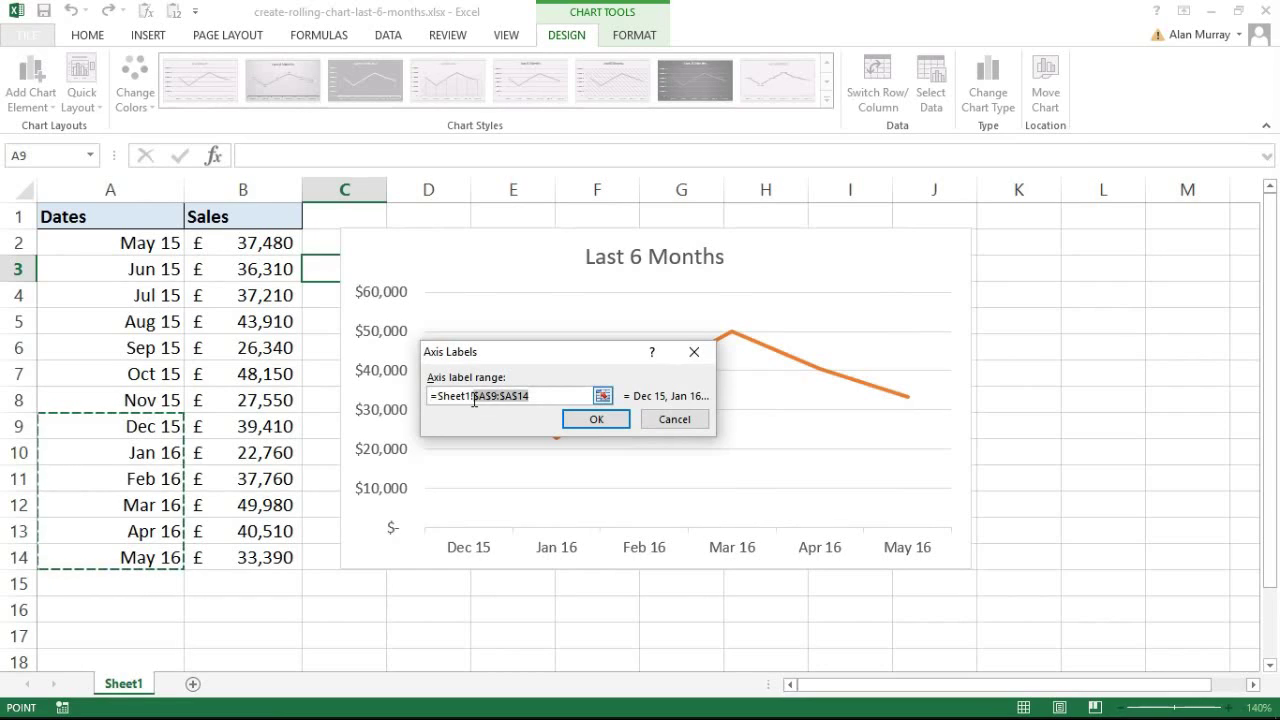
key("BackSpace")
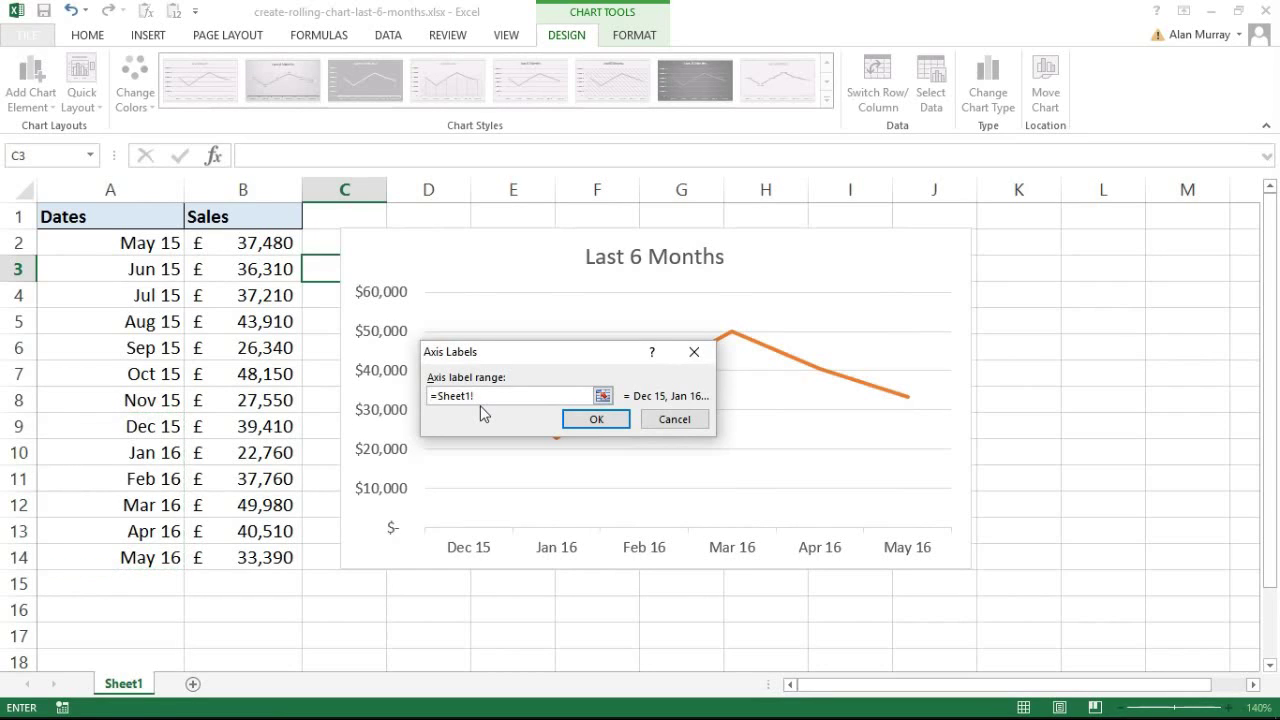
type("ChartLabels")
left_click(572, 423)
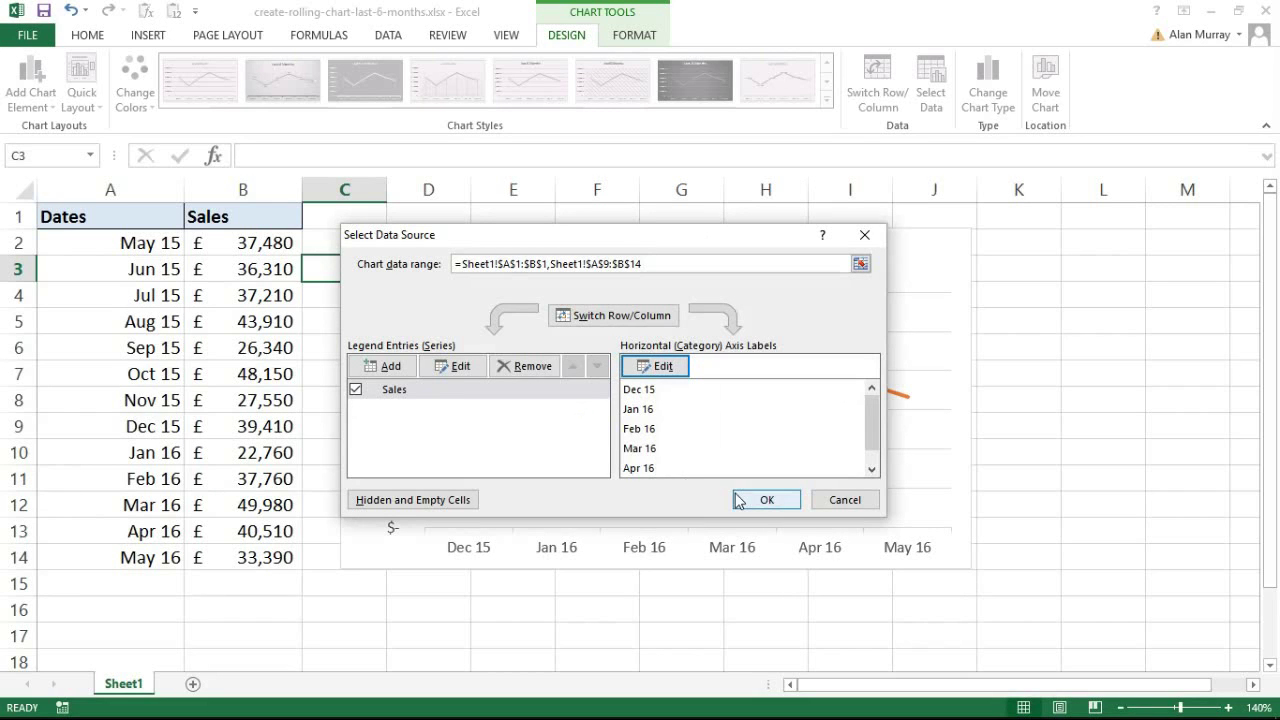
Step: Apply the new chart sources and add June 16 with sales of 25,000 in row 15
left_click(765, 500)
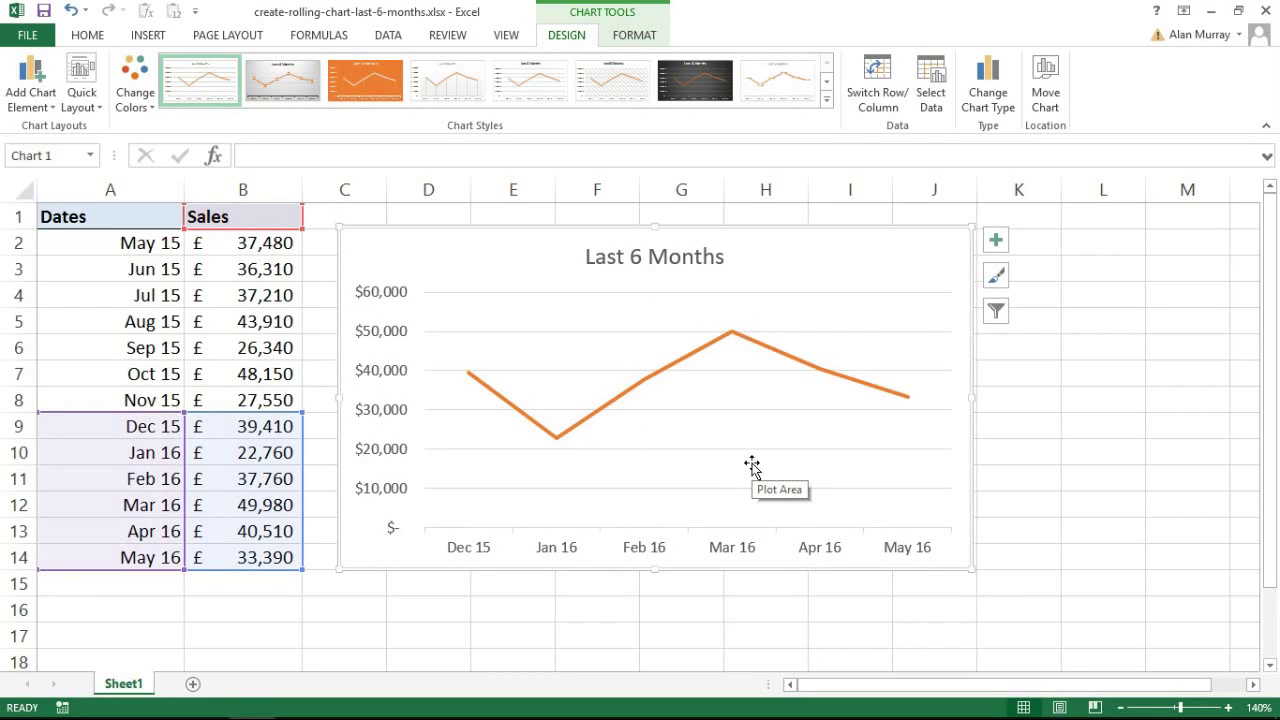
left_click(152, 583)
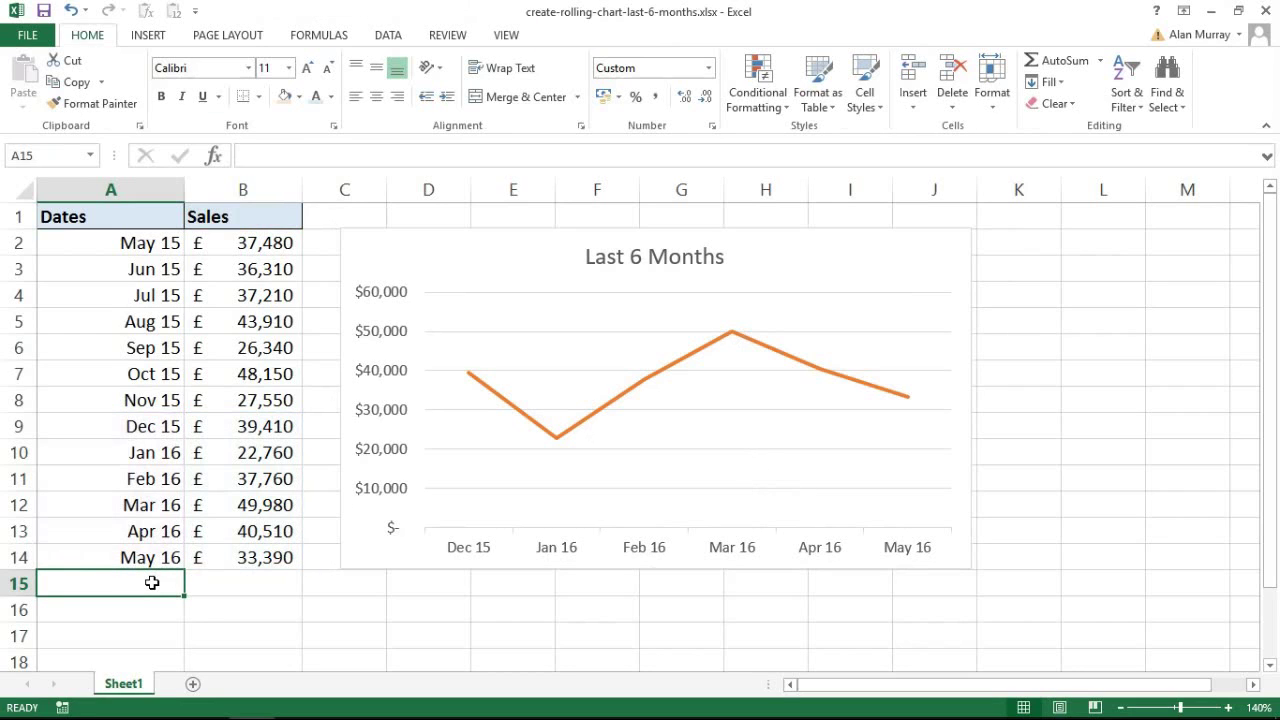
type("June 16")
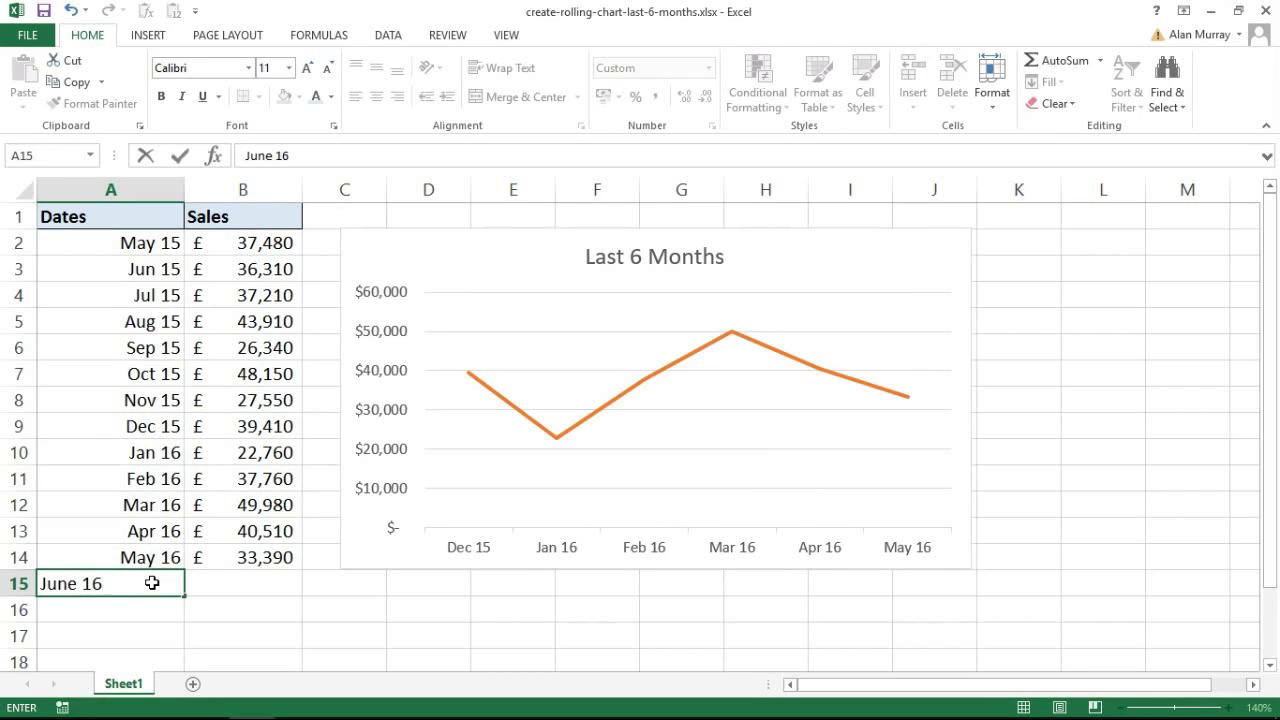
key("Tab")
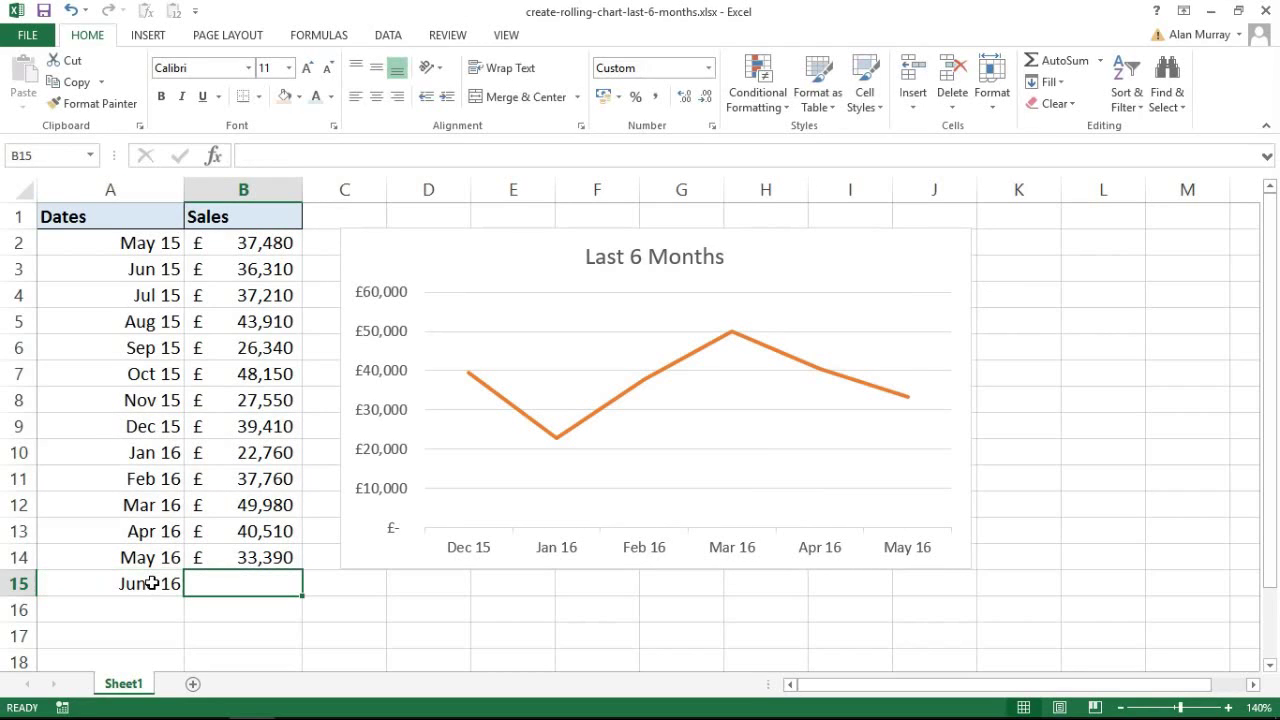
type("25")
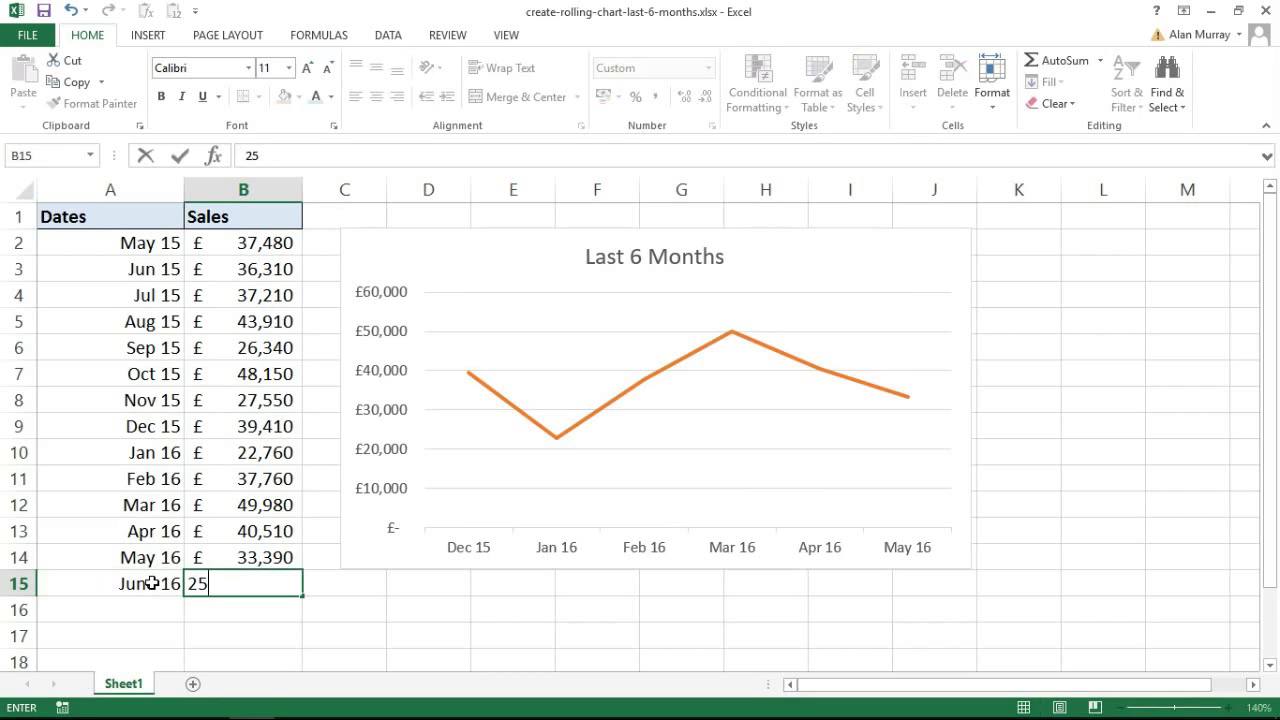
type(",00000")
key("Return")
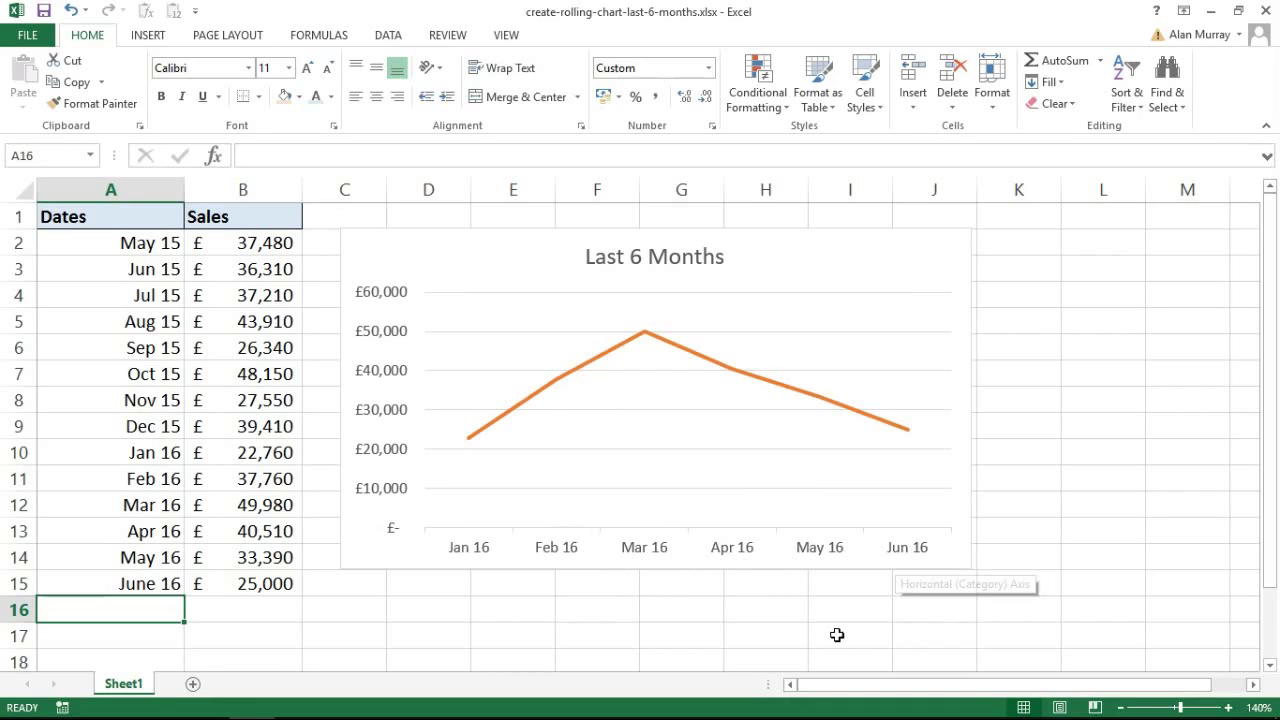
Step: Add July 16 with sales of 45,000 in row 16
type("July")
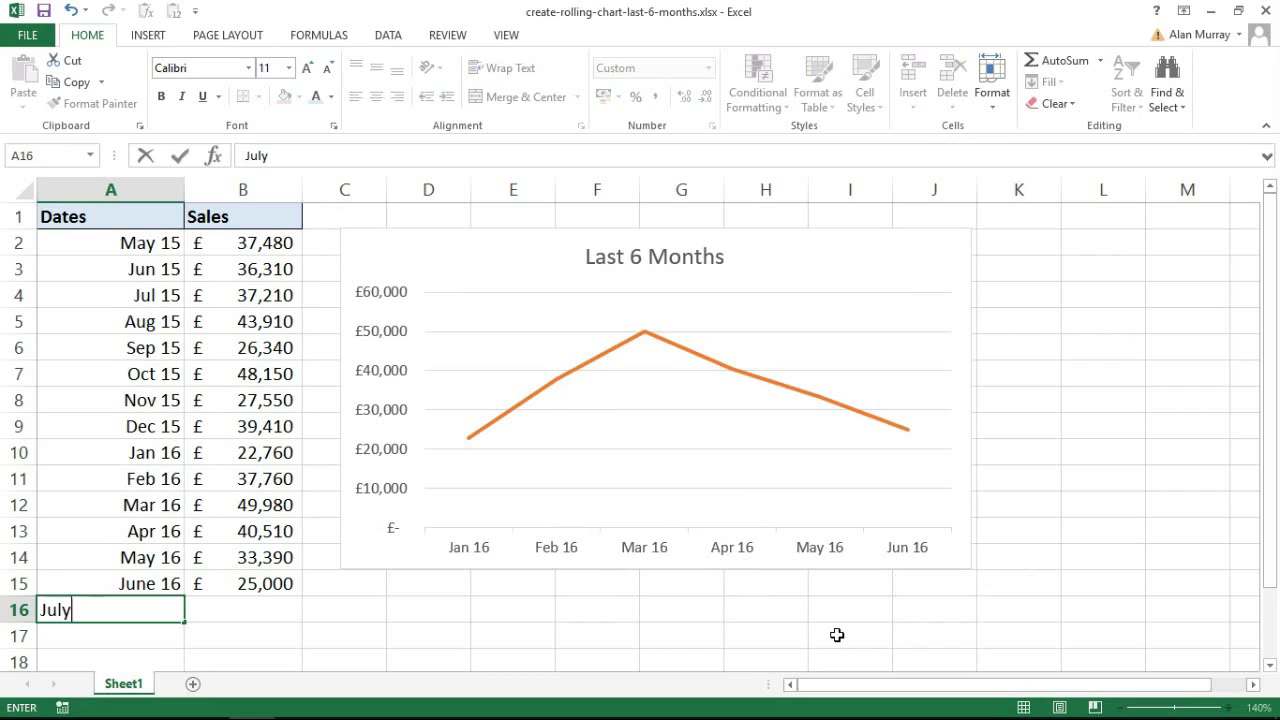
type(" 16")
key("Tab")
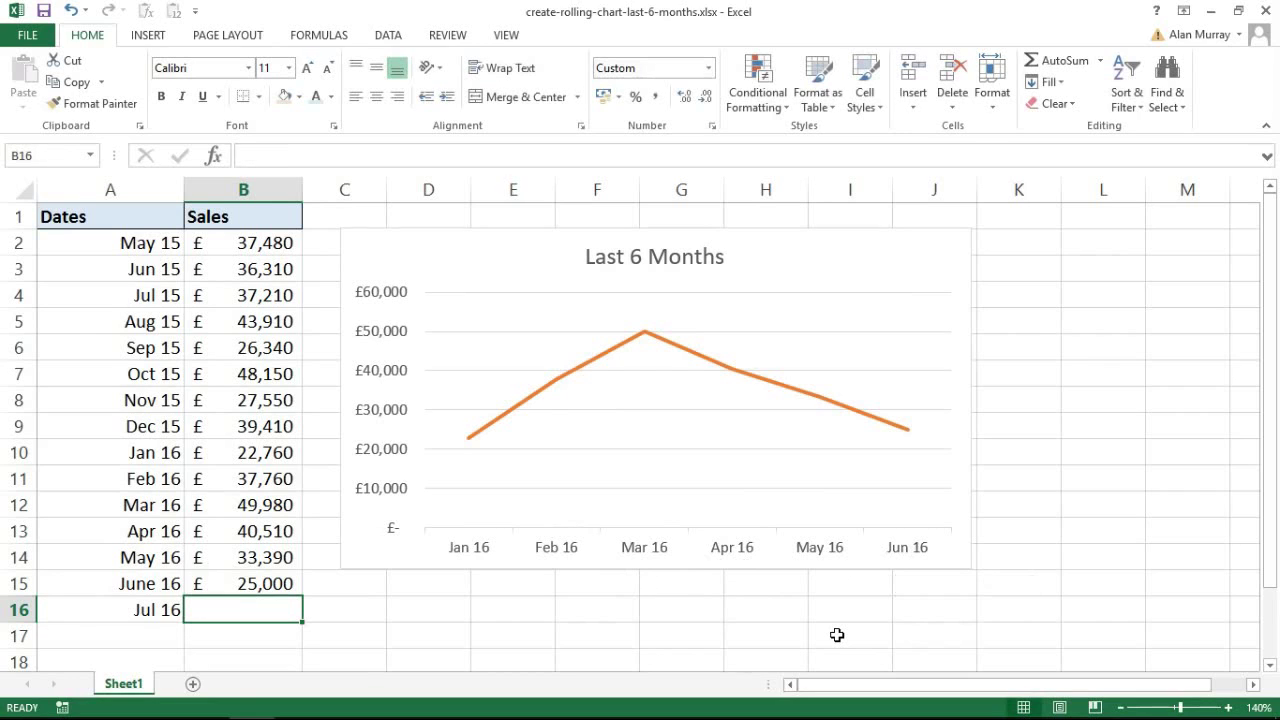
type("45,000")
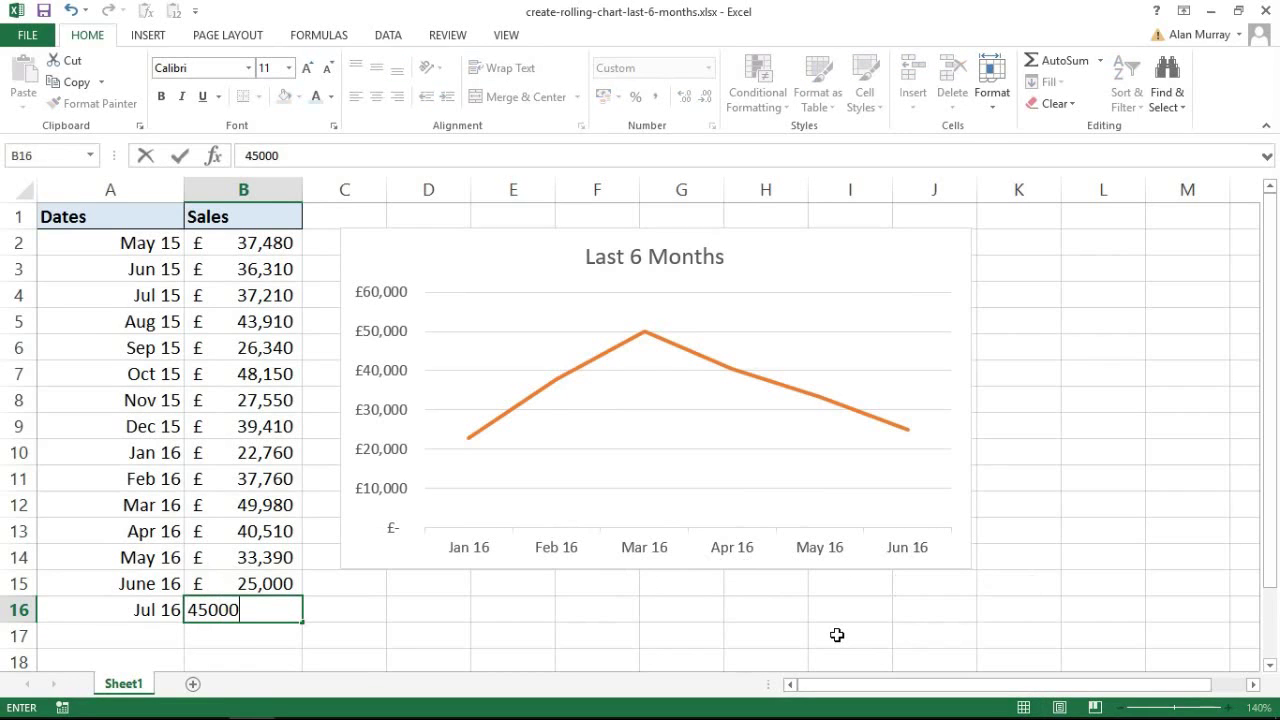
key("Return")
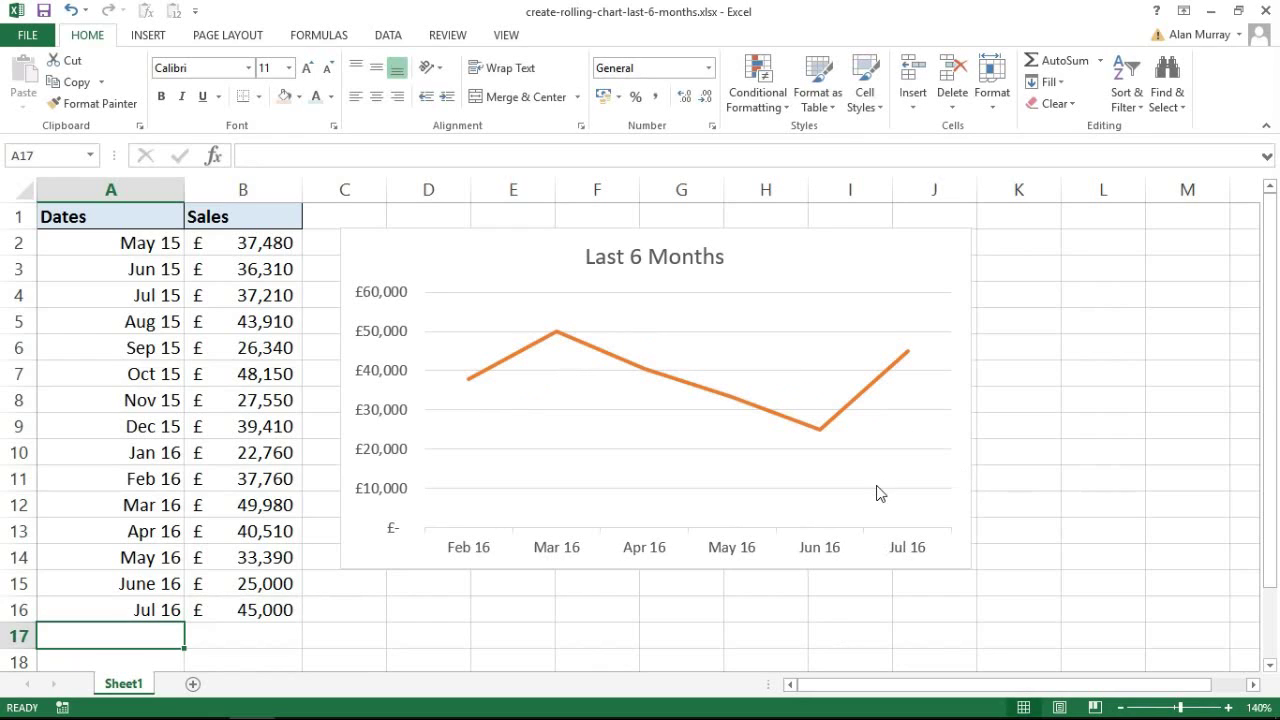
Step: Delete the Jun 16 and Jul 16 test entries in A15:B16 so the chart shows Dec 15–May 16
left_click(170, 584)
left_click_drag(172, 586, 210, 598)
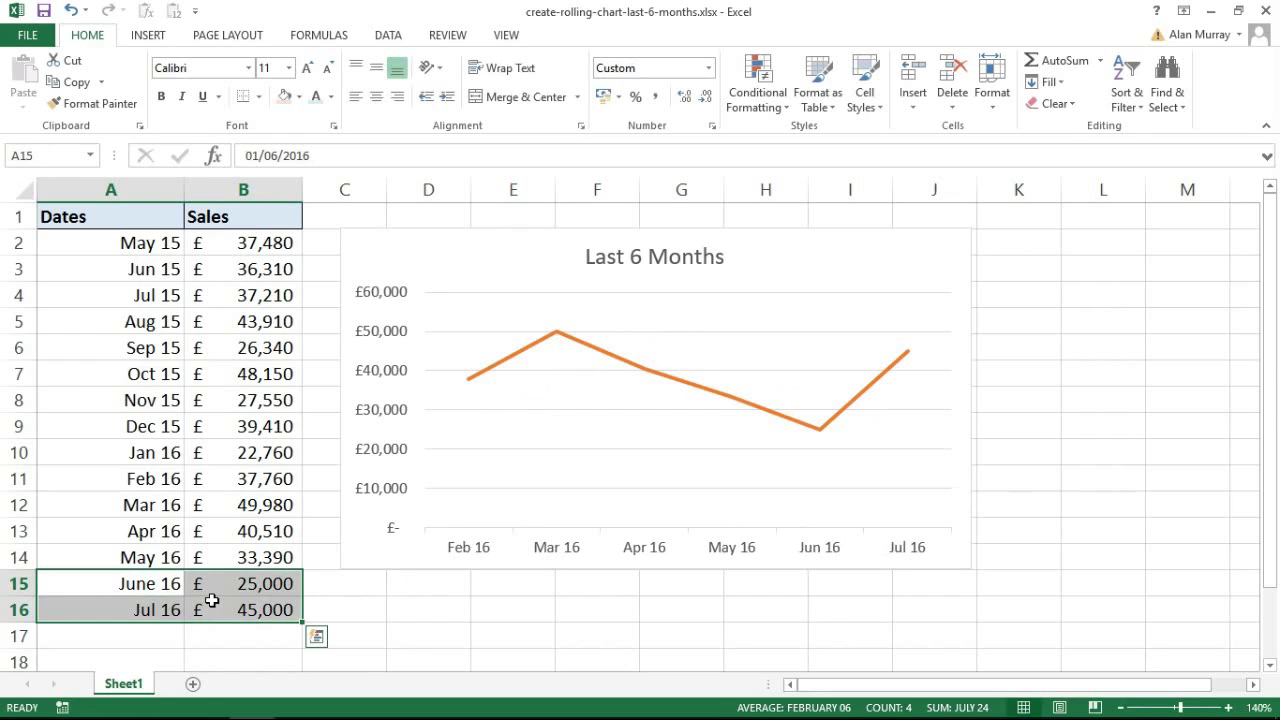
key("Delete")
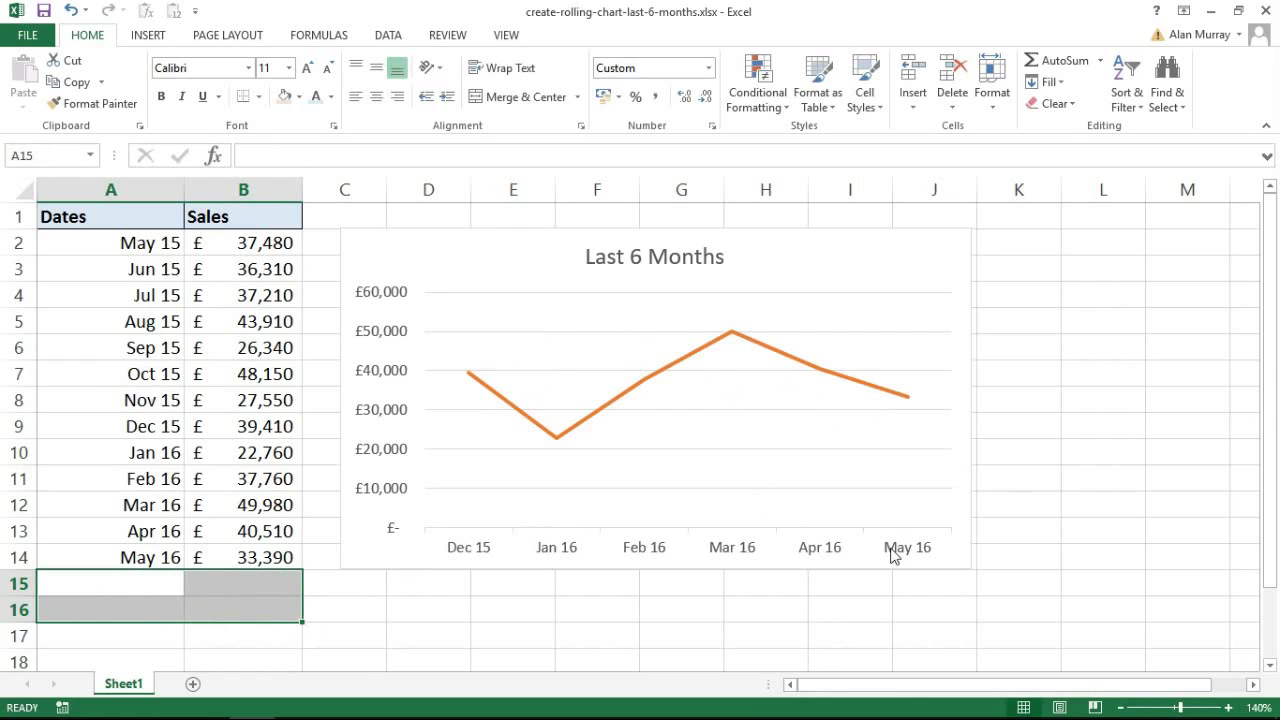
left_click(120, 513)
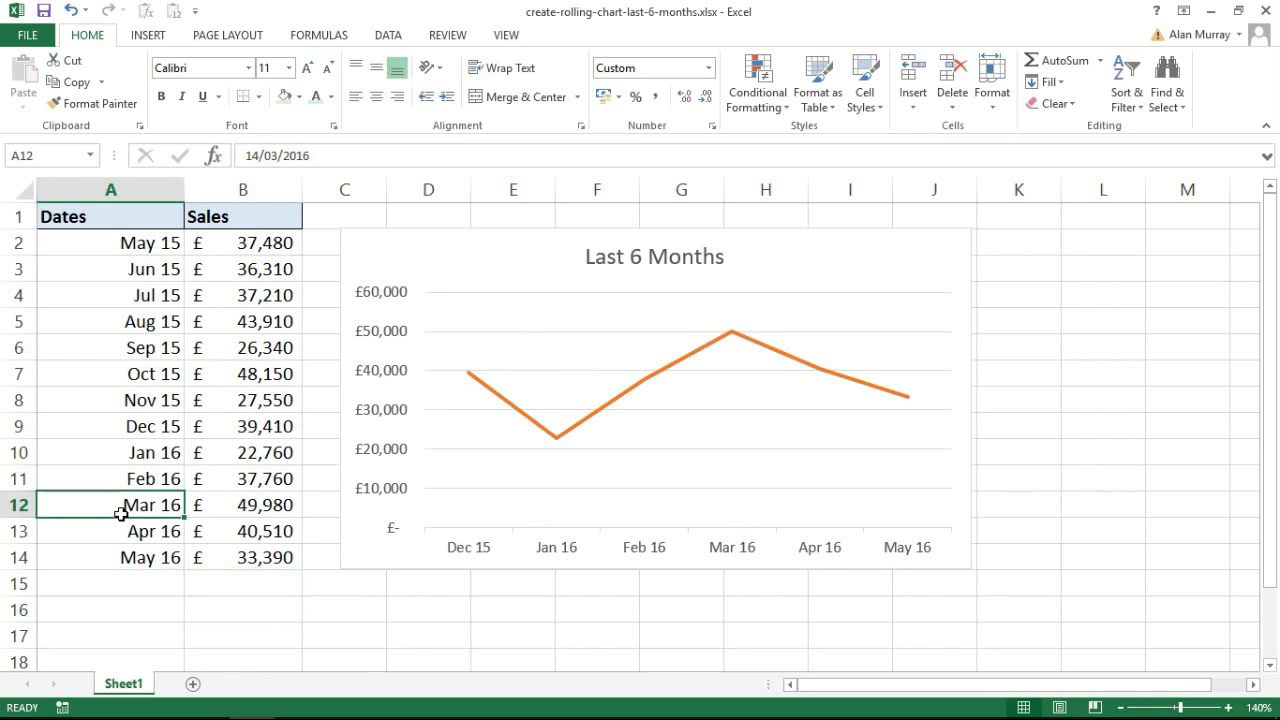